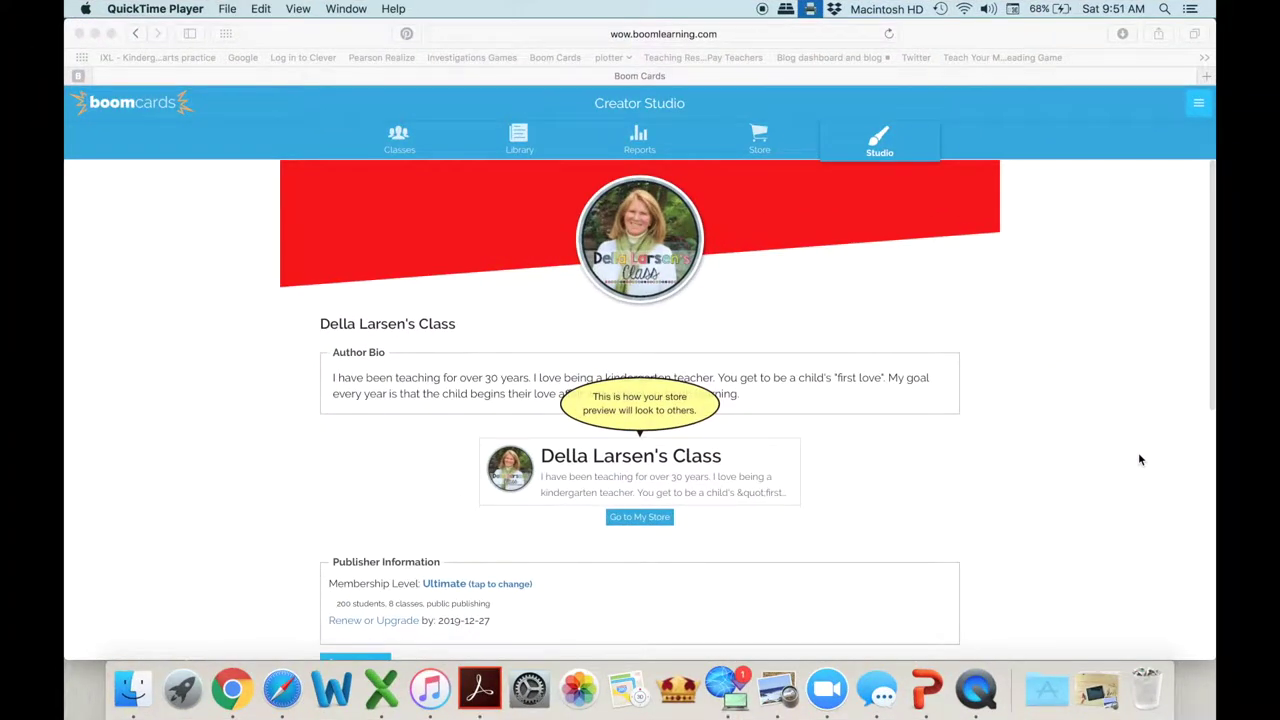
# Open the classes page and expand the last classroom, Mrs. Larsen's class with 22 students, to show its management options.
pyautogui.click(398, 149)
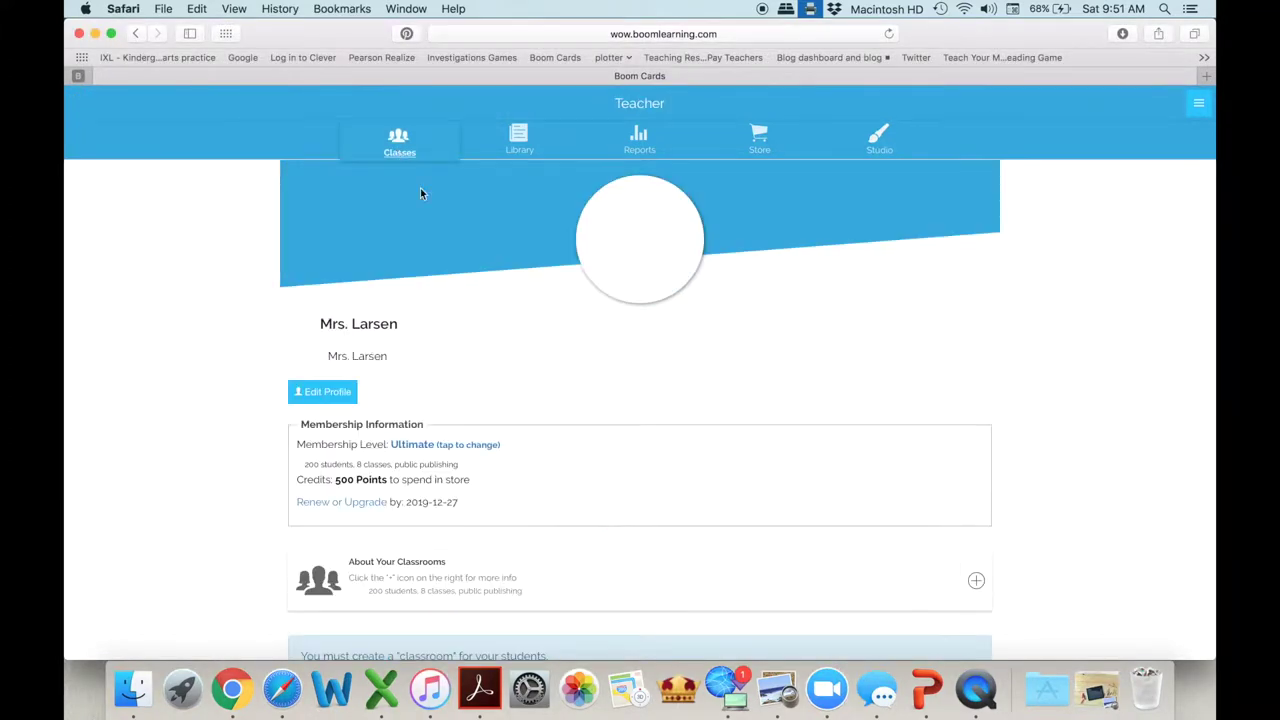
pyautogui.scroll(-5, 471, 372)
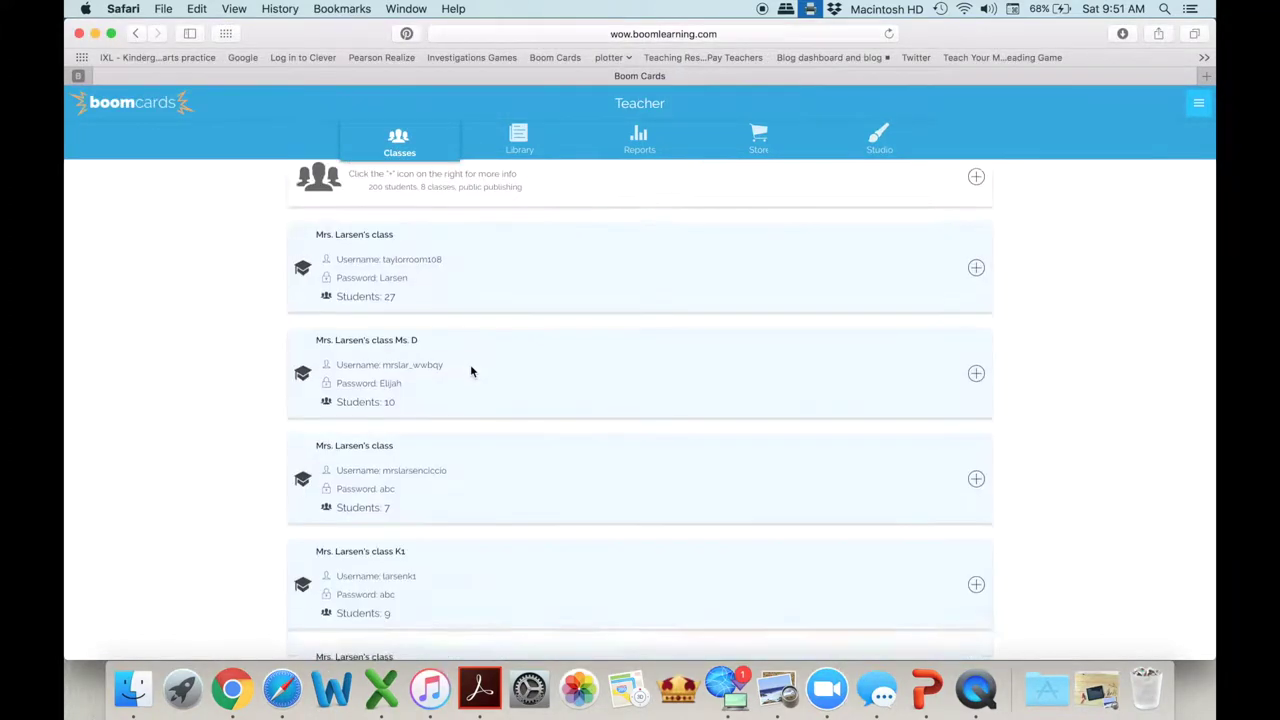
pyautogui.scroll(2, 471, 372)
pyautogui.scroll(-2, 471, 372)
pyautogui.scroll(-3, 471, 372)
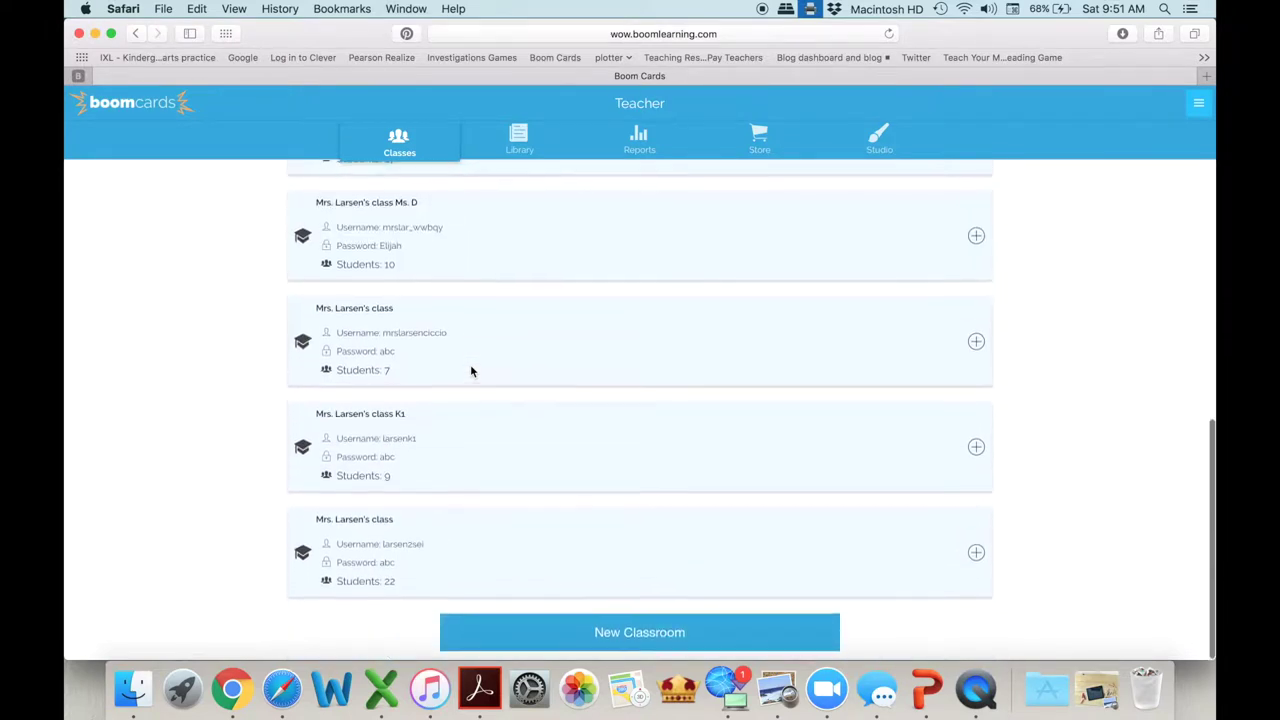
pyautogui.scroll(-1, 303, 559)
pyautogui.click(303, 559)
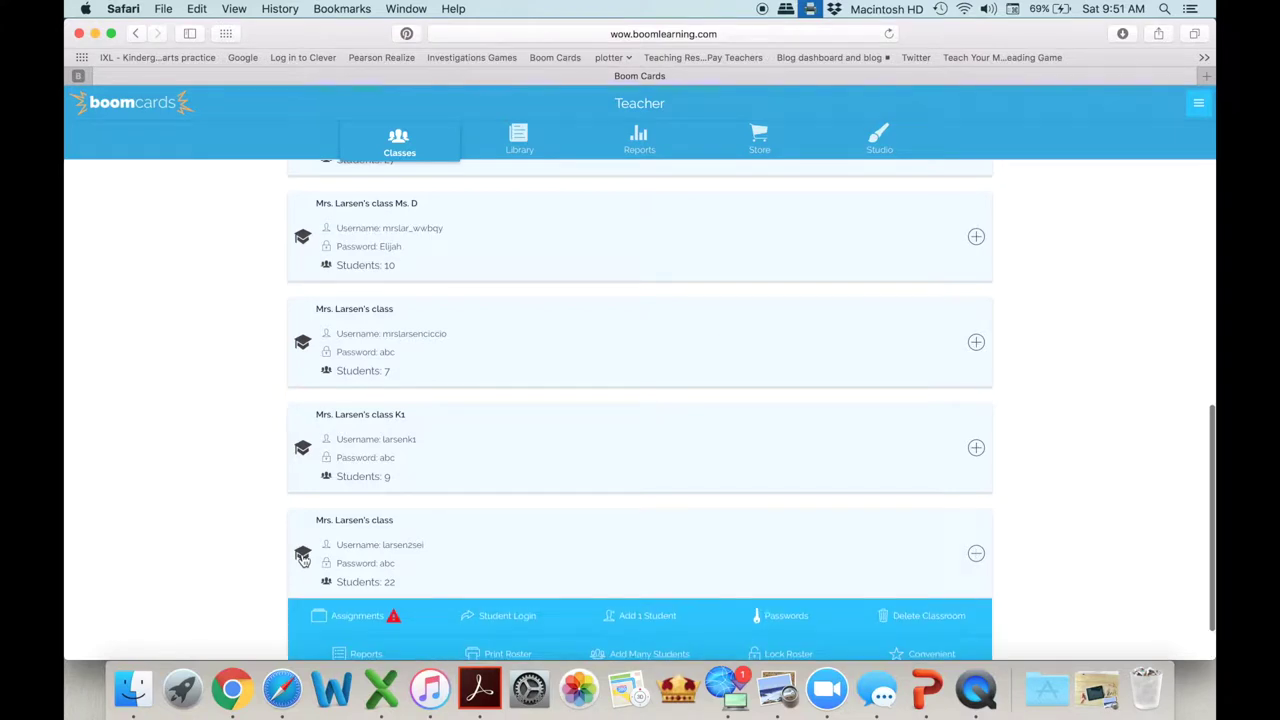
pyautogui.scroll(-4, 943, 627)
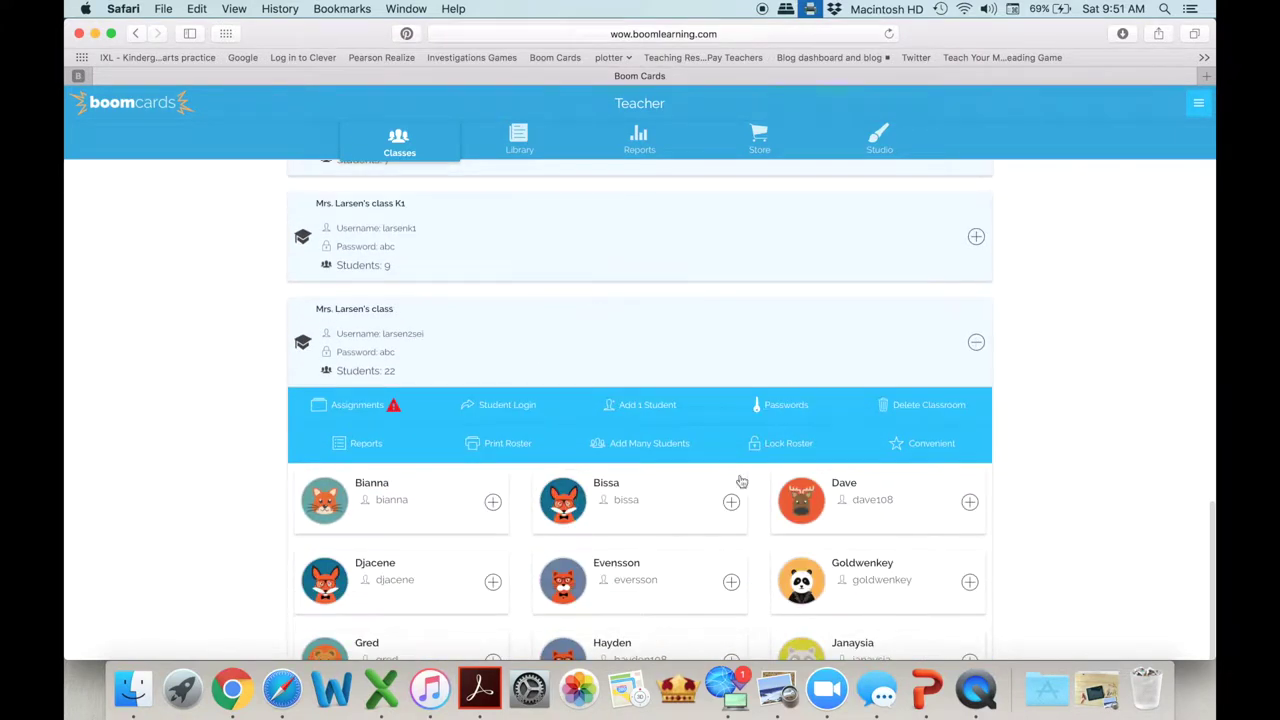
# Enable picture passwords for this classroom and set a new two-picture password for all its students.
pyautogui.click(783, 410)
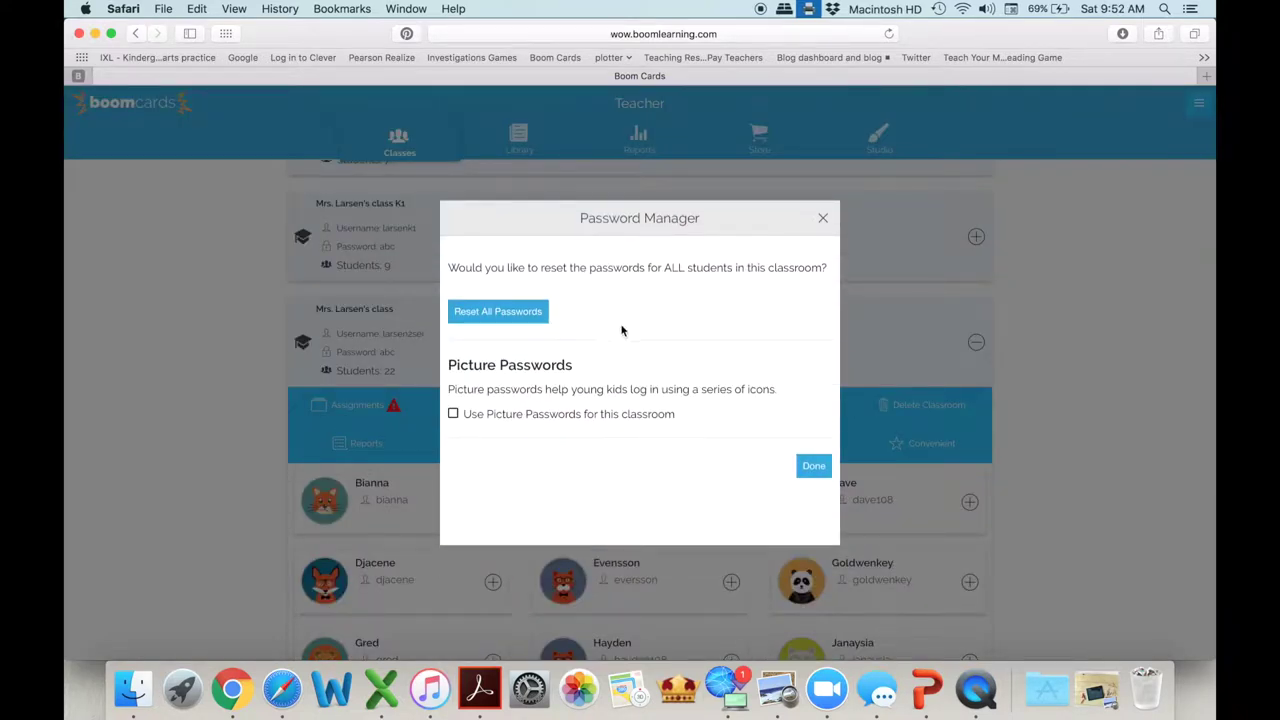
pyautogui.click(454, 415)
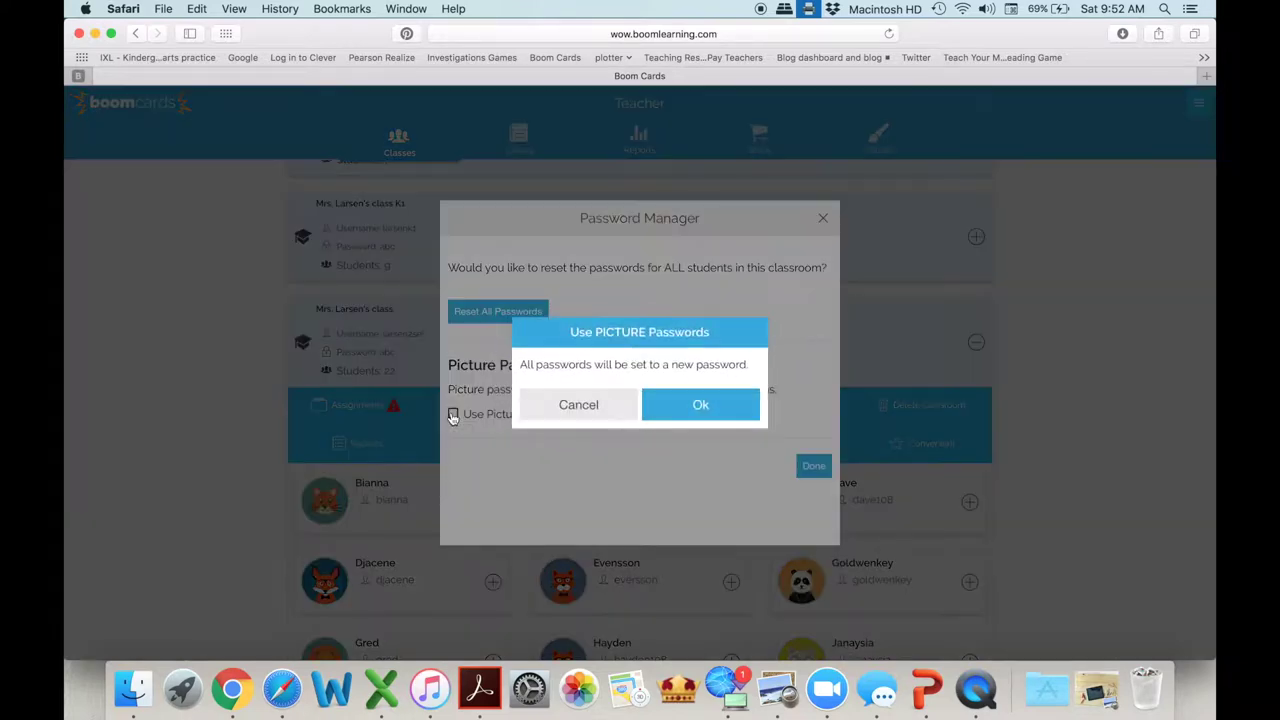
pyautogui.click(706, 406)
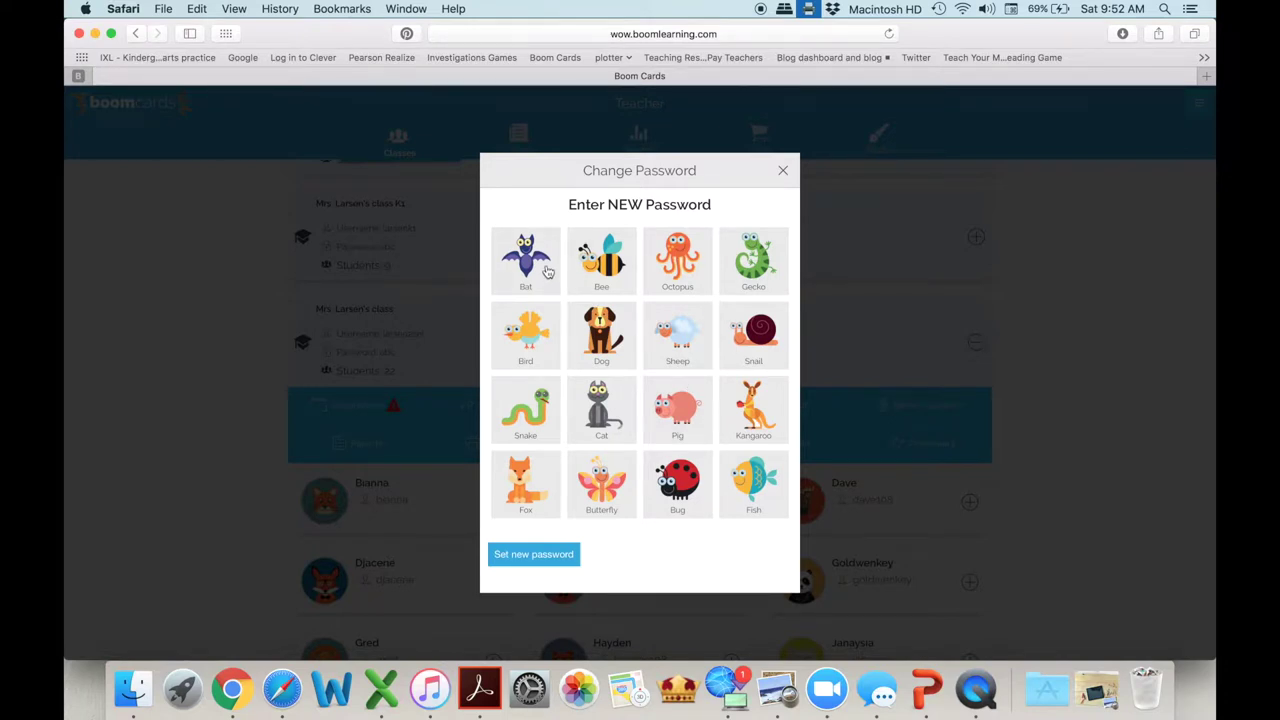
pyautogui.click(542, 271)
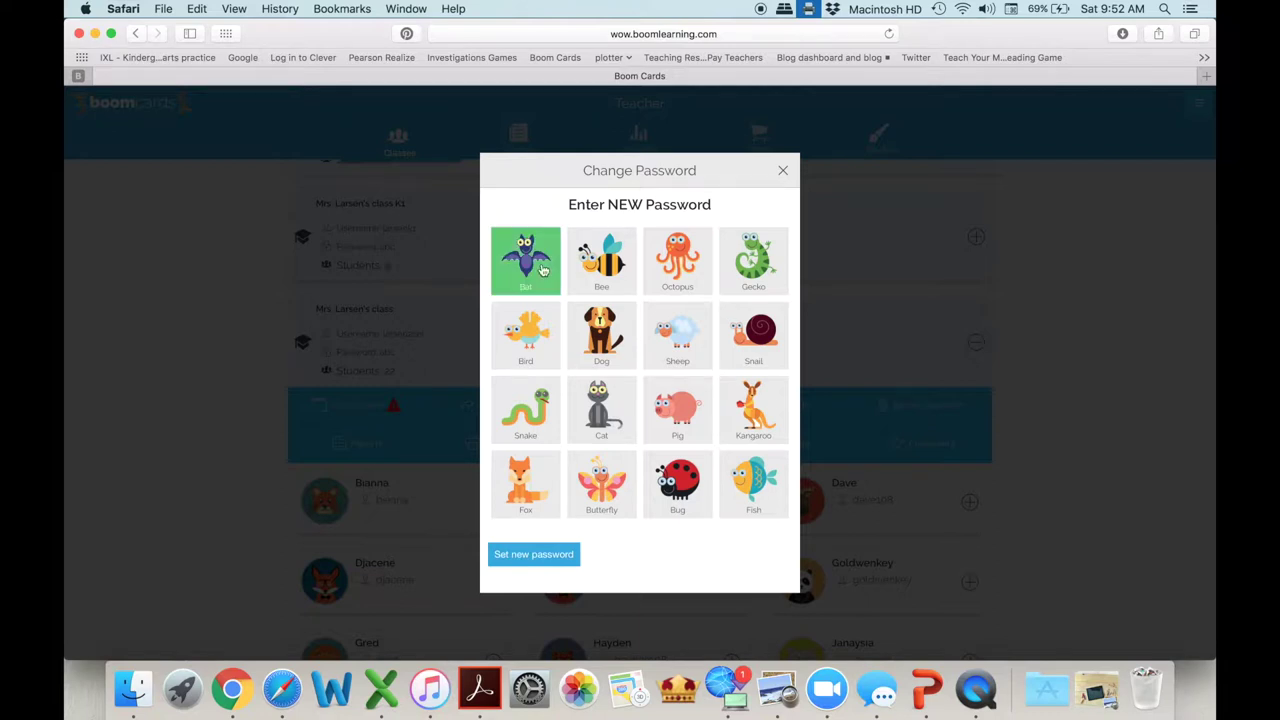
pyautogui.click(532, 357)
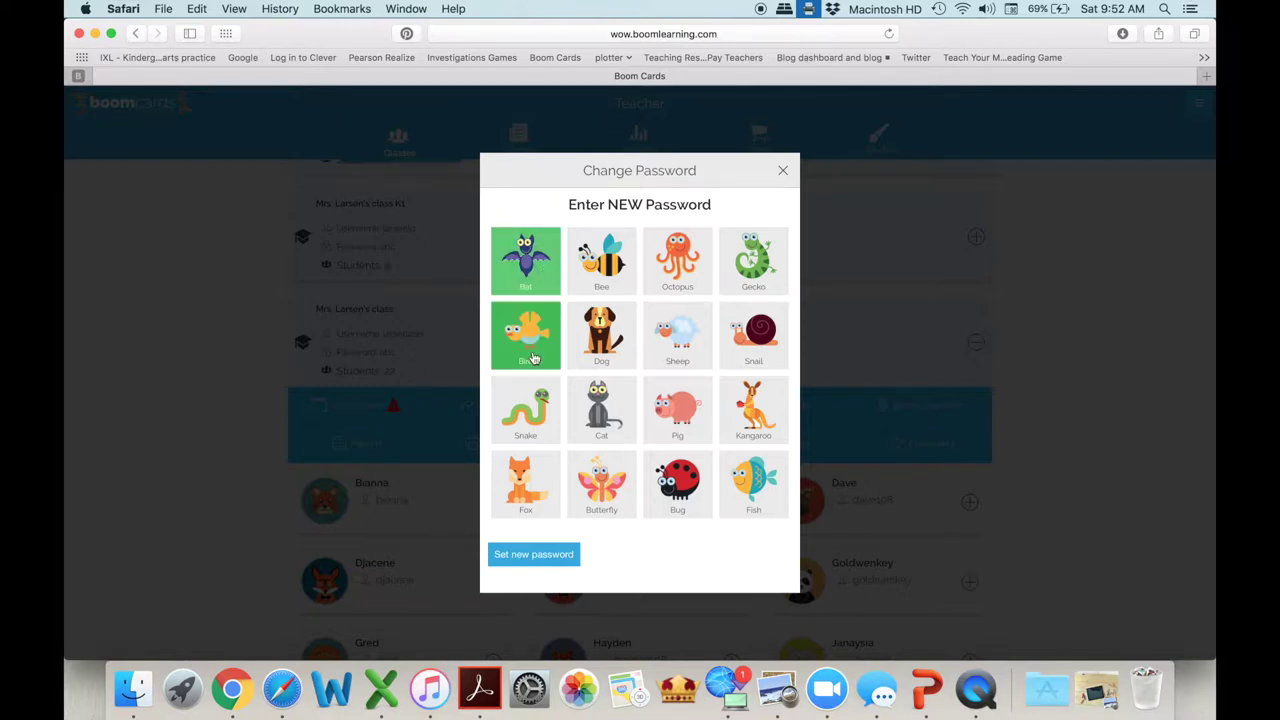
pyautogui.click(535, 558)
pyautogui.scroll(-3, 981, 425)
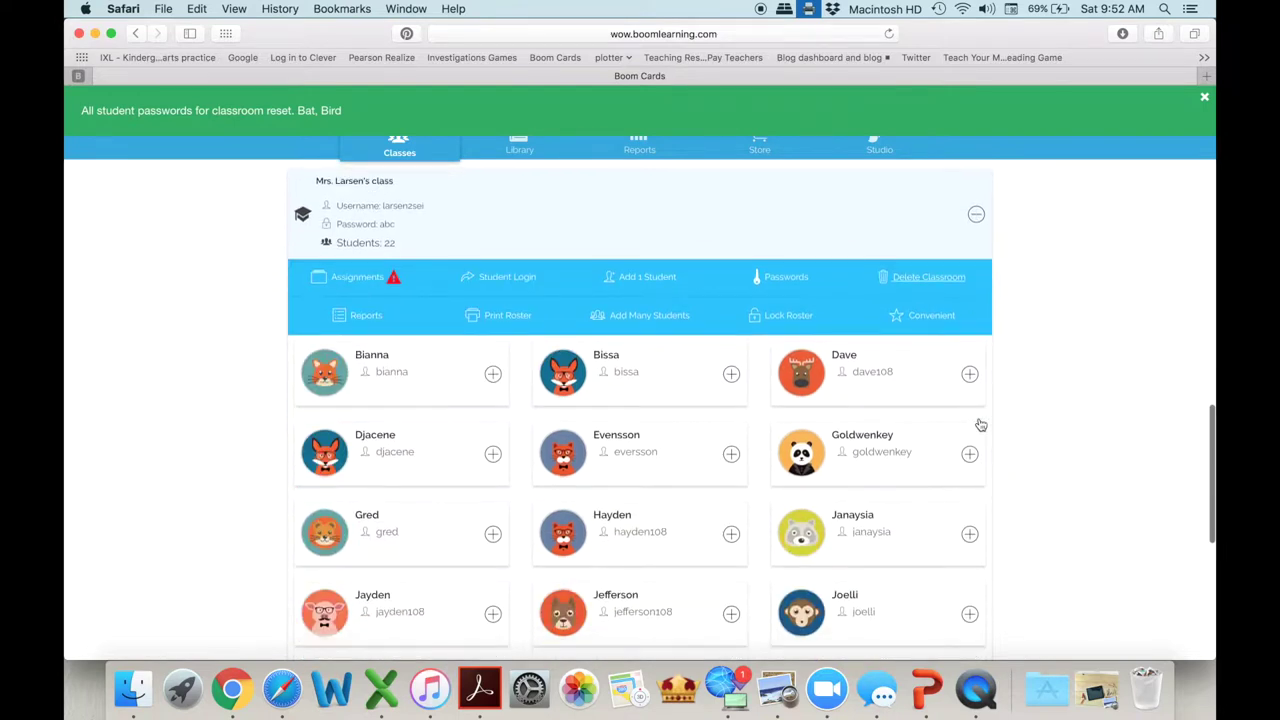
pyautogui.scroll(-2, 981, 425)
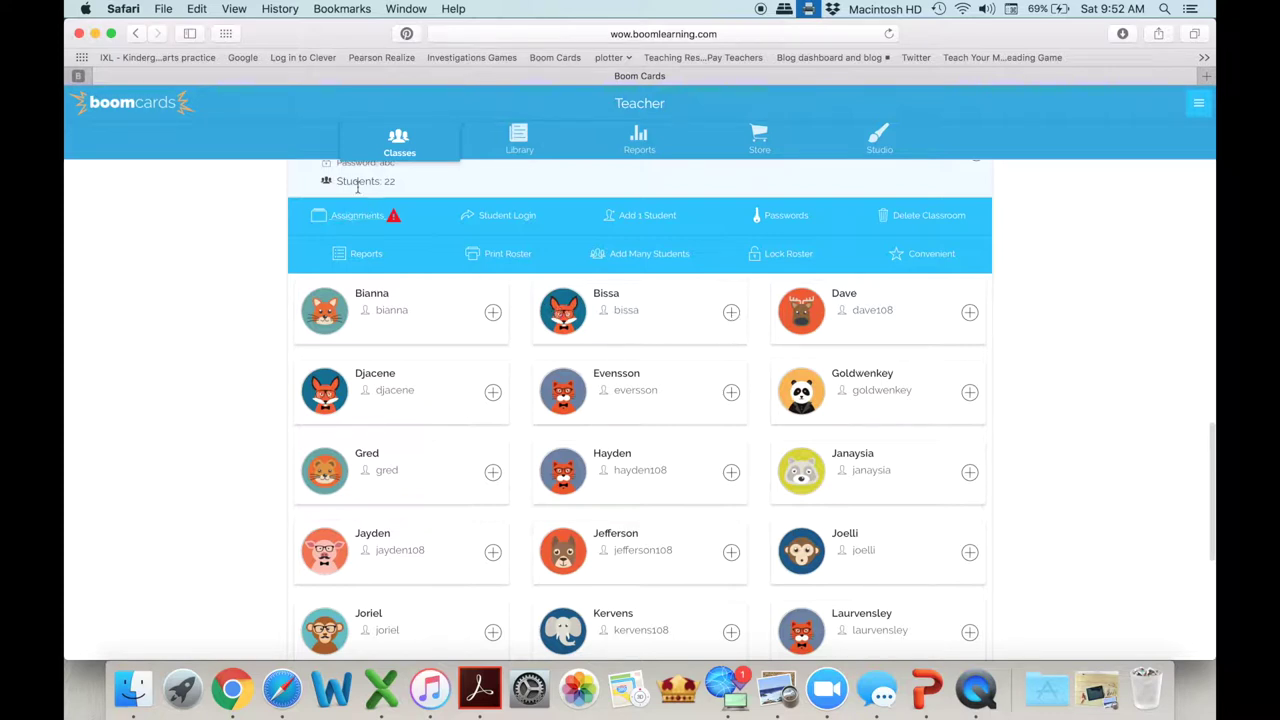
pyautogui.scroll(2, 363, 210)
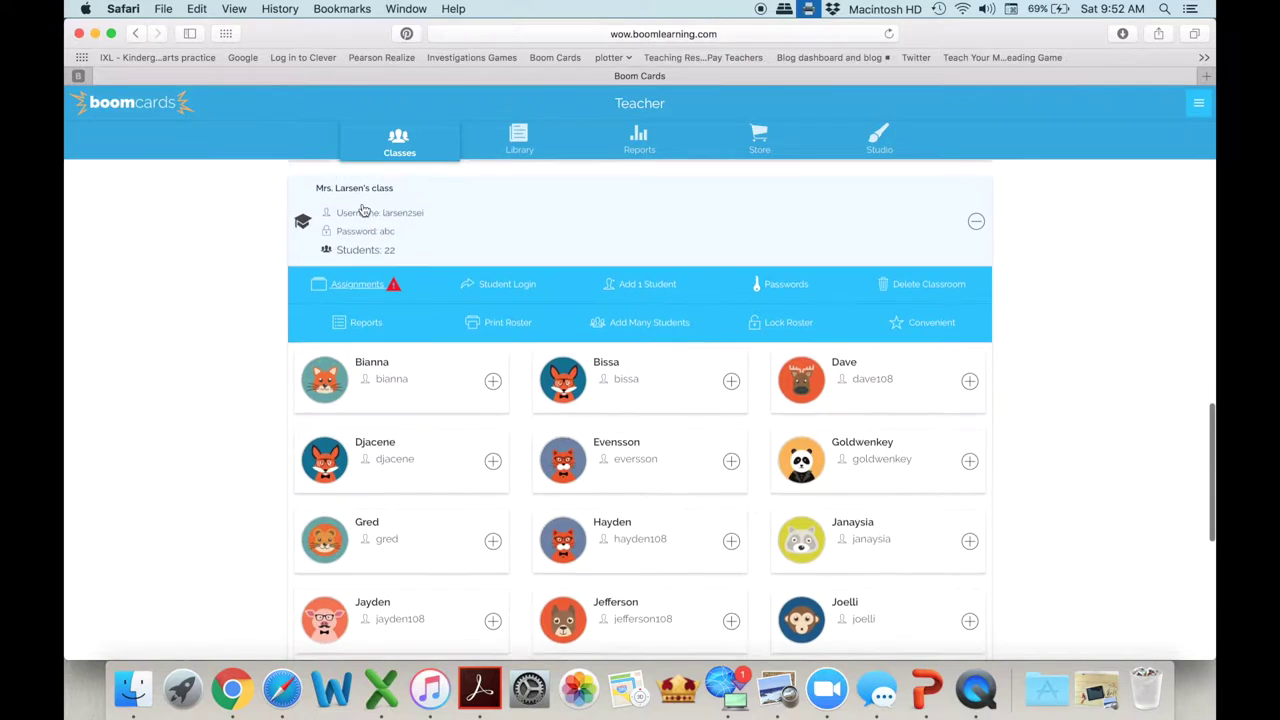
pyautogui.click(299, 226)
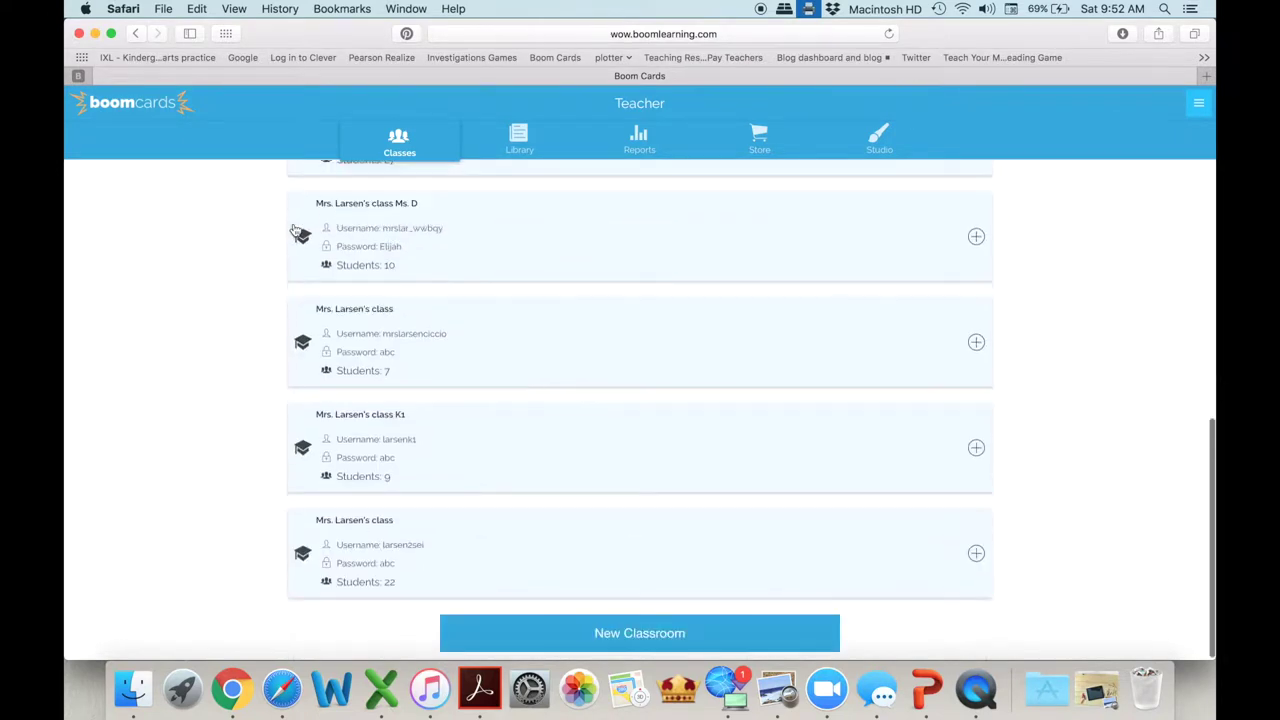
pyautogui.click(305, 556)
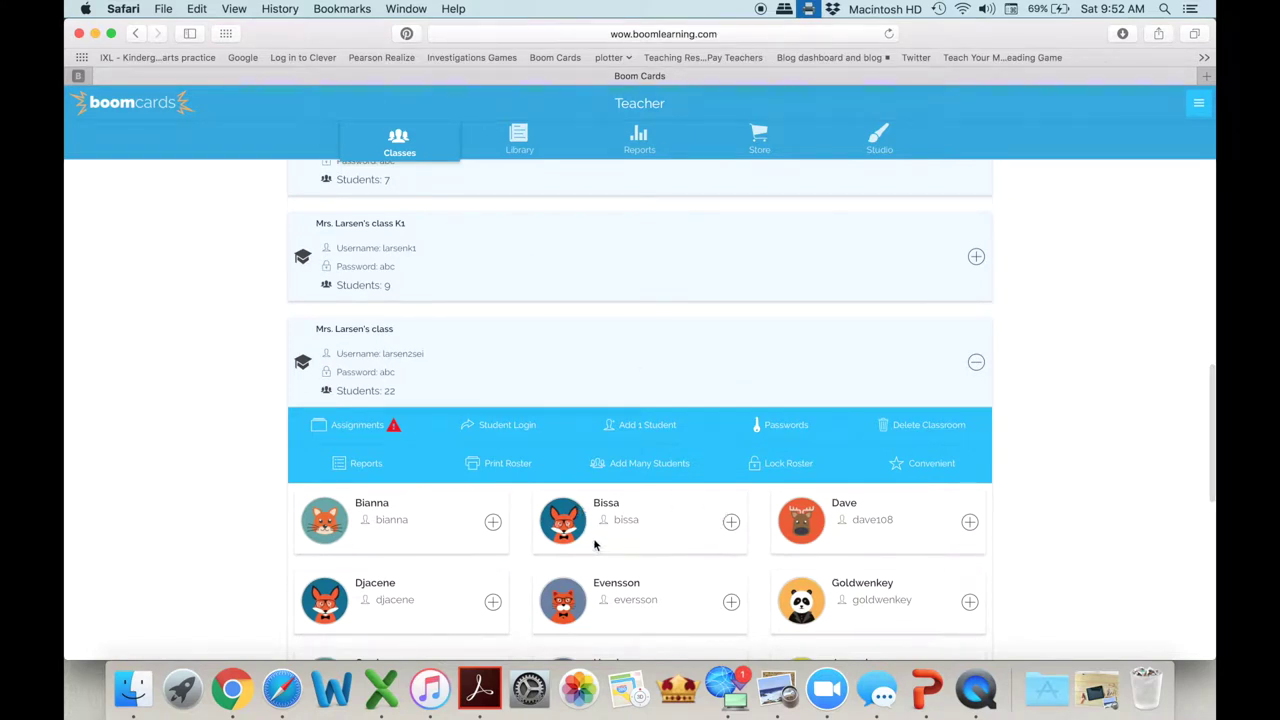
# Change the picture password of the second student in the roster, capturing the picture grid with the two chosen icons as a screenshot.
pyautogui.click(732, 522)
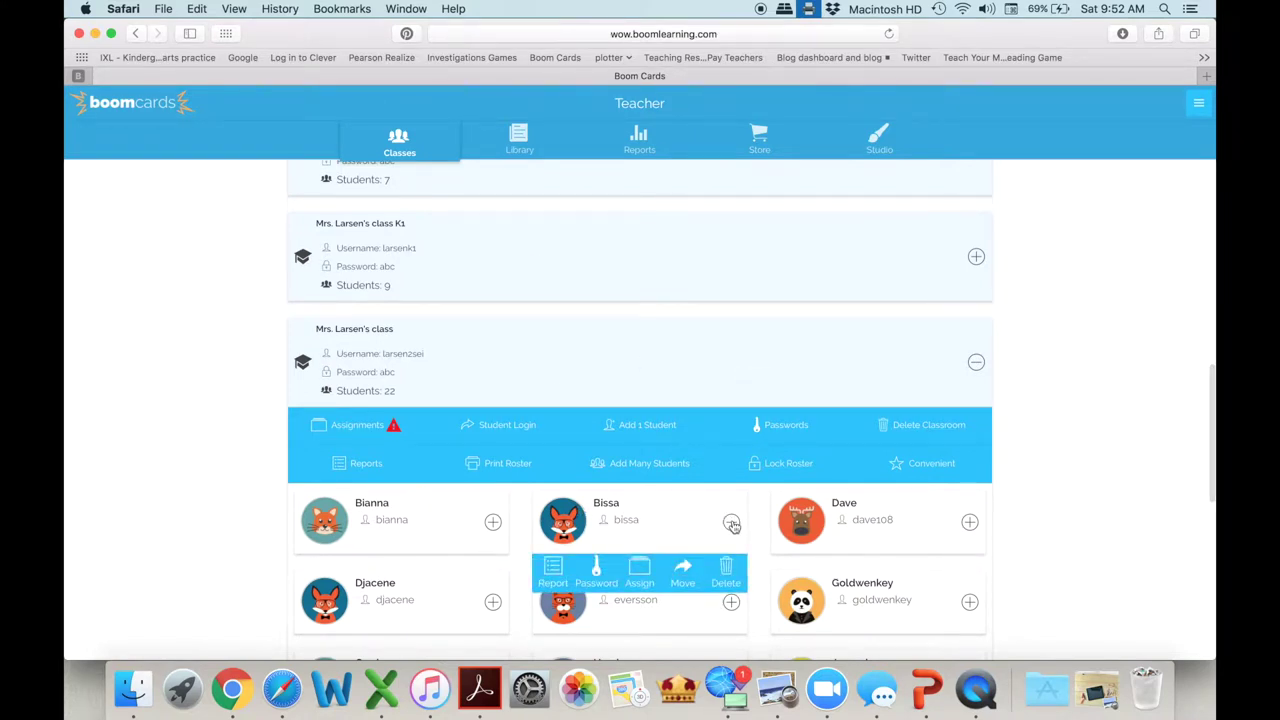
pyautogui.click(600, 498)
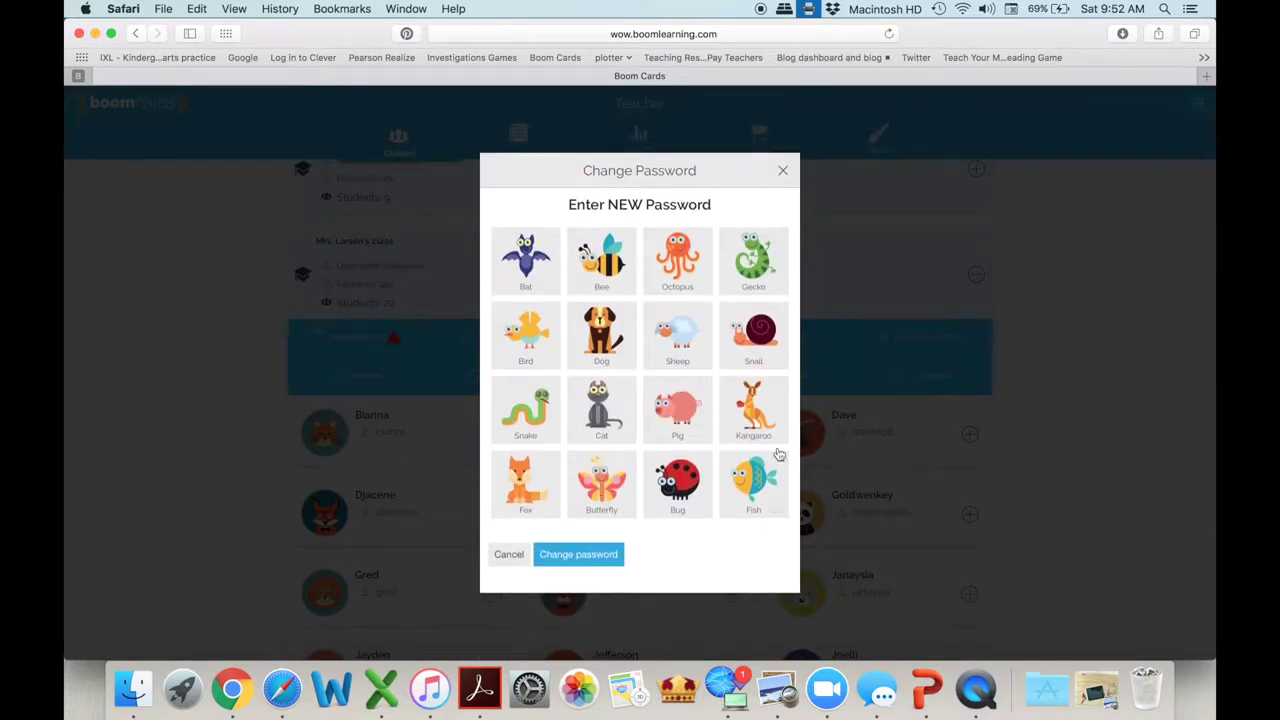
pyautogui.click(680, 334)
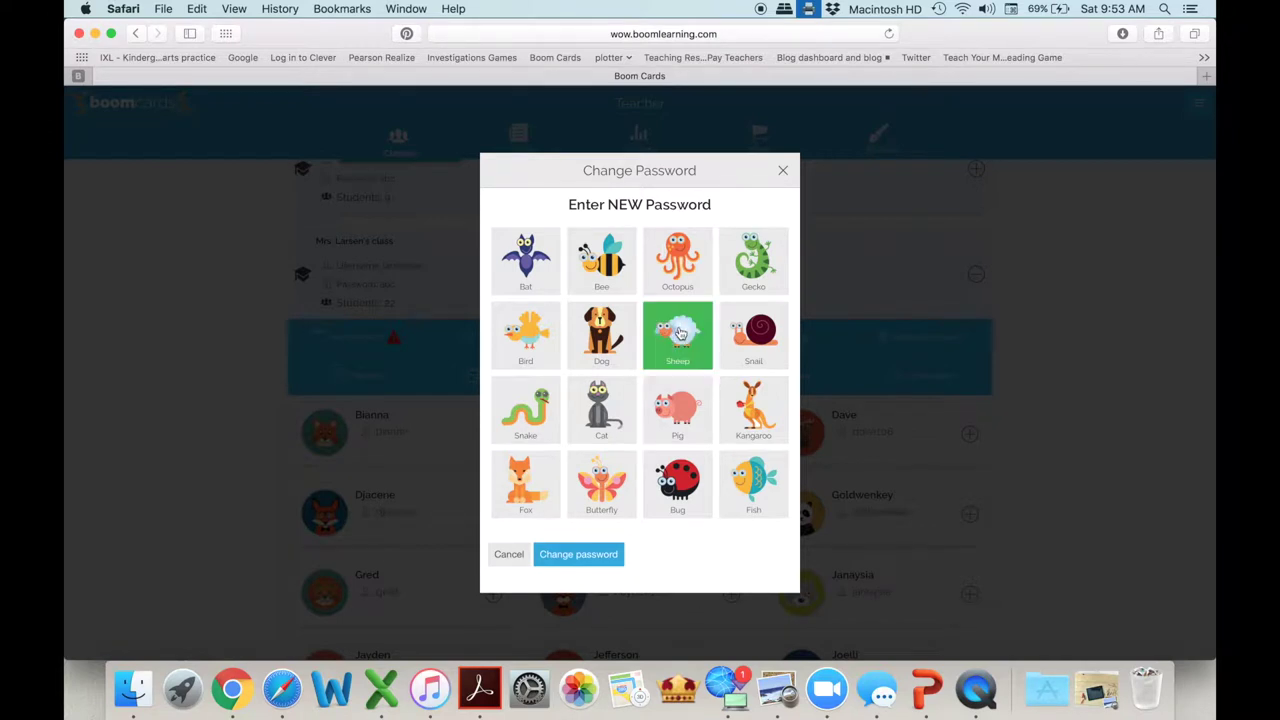
pyautogui.click(752, 340)
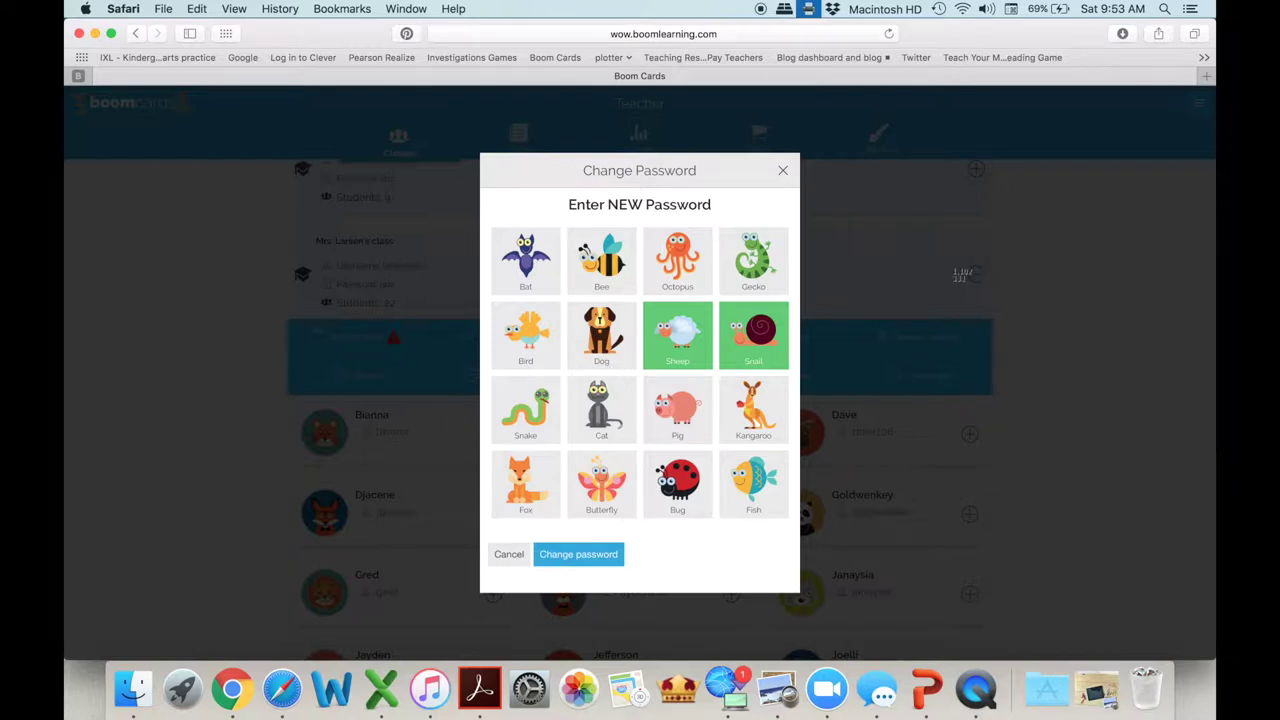
pyautogui.press('super+shift+4')
pyautogui.moveTo(487, 224); pyautogui.dragTo(800, 528)
pyautogui.click(591, 562)
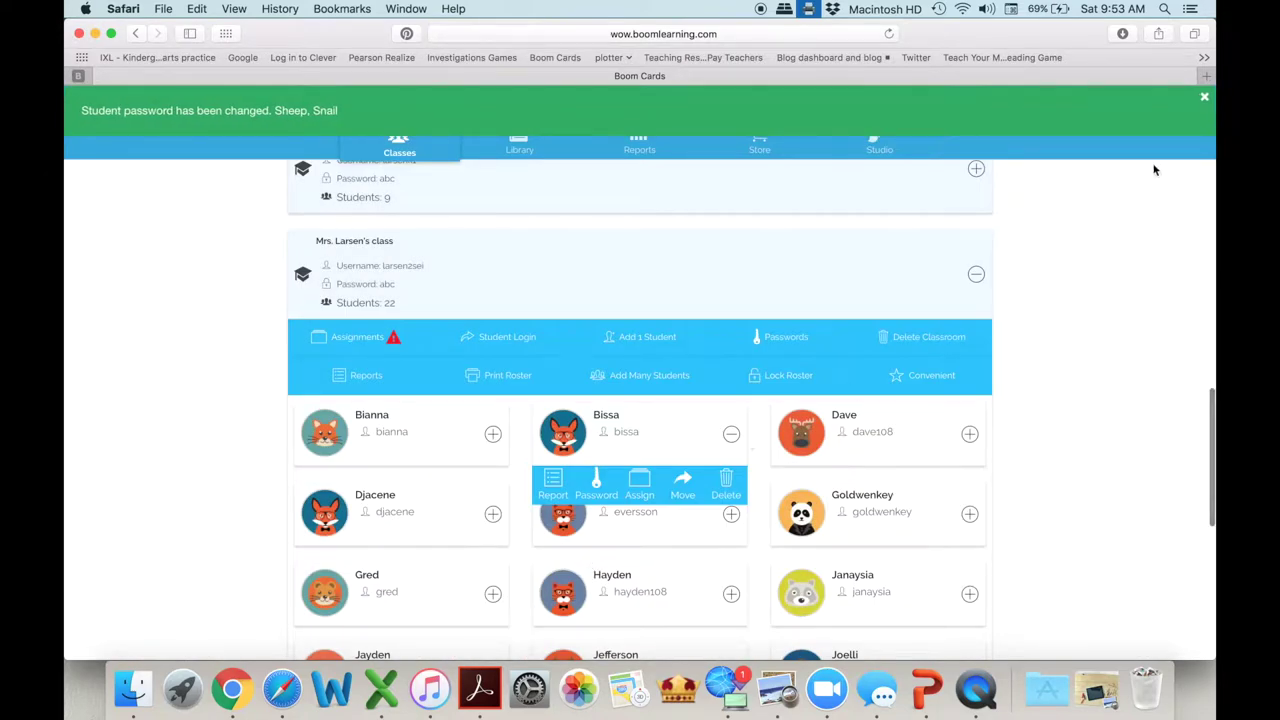
# Sign out of the teacher account and open the picture sign-in for students.
pyautogui.click(1201, 107)
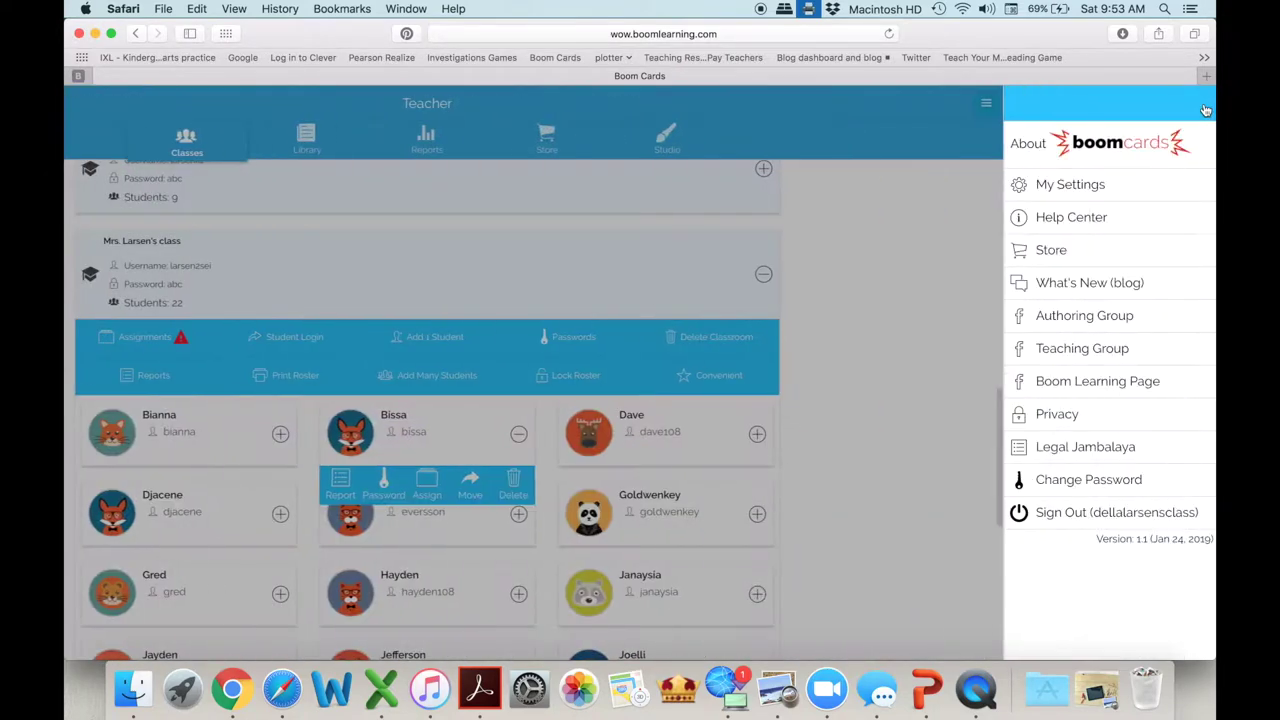
pyautogui.click(1106, 517)
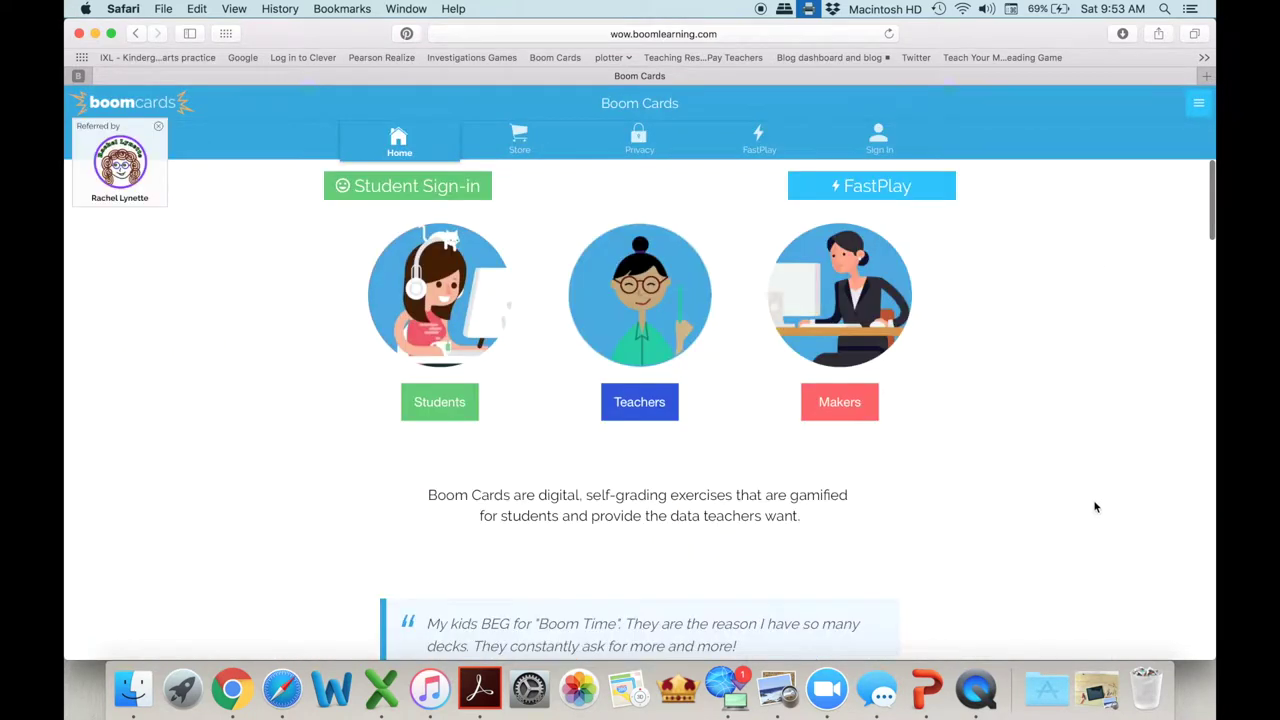
pyautogui.click(470, 190)
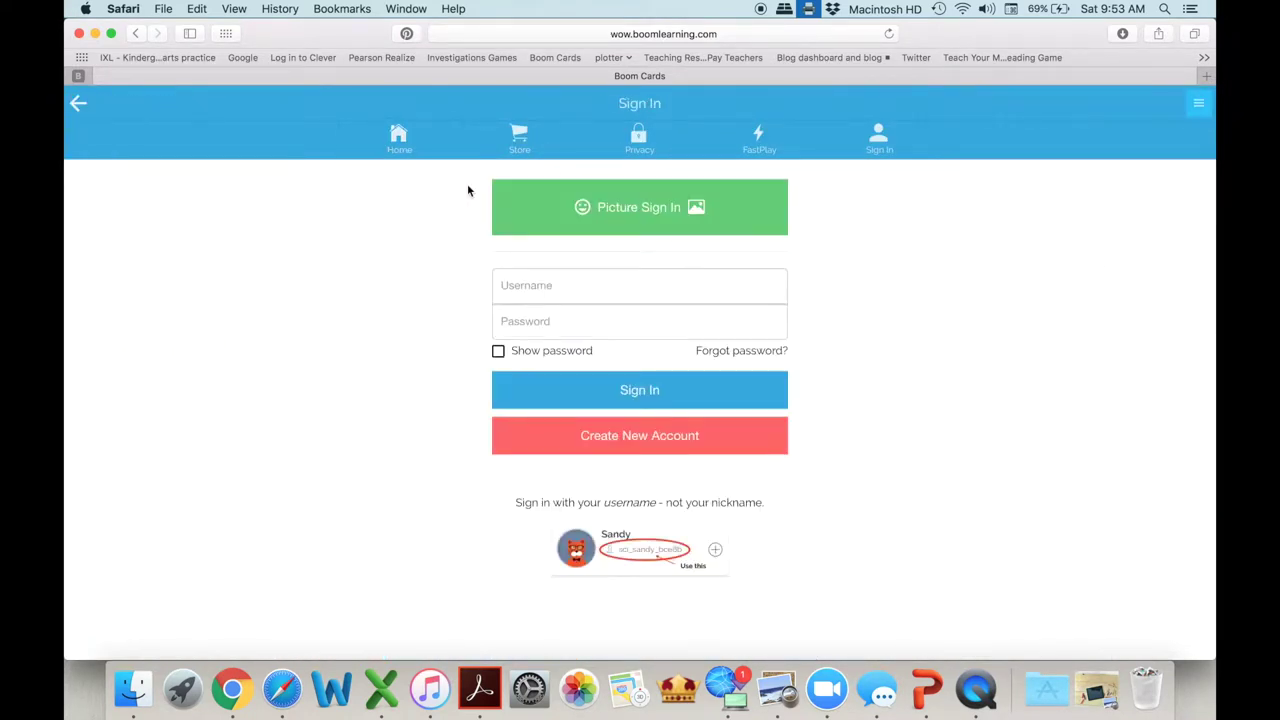
pyautogui.click(663, 216)
# Sign in with the student's username and two-picture password, without saving the password in the browser.
pyautogui.write('bissa')
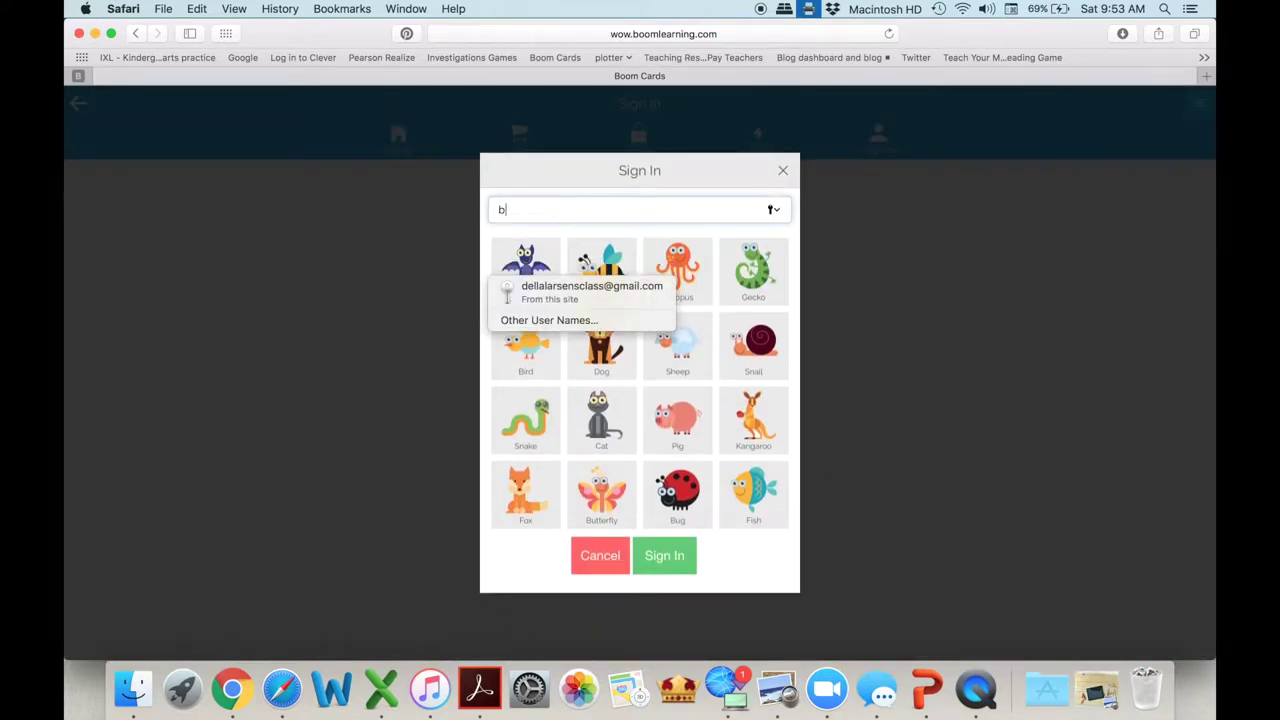
pyautogui.click(677, 348)
pyautogui.click(757, 348)
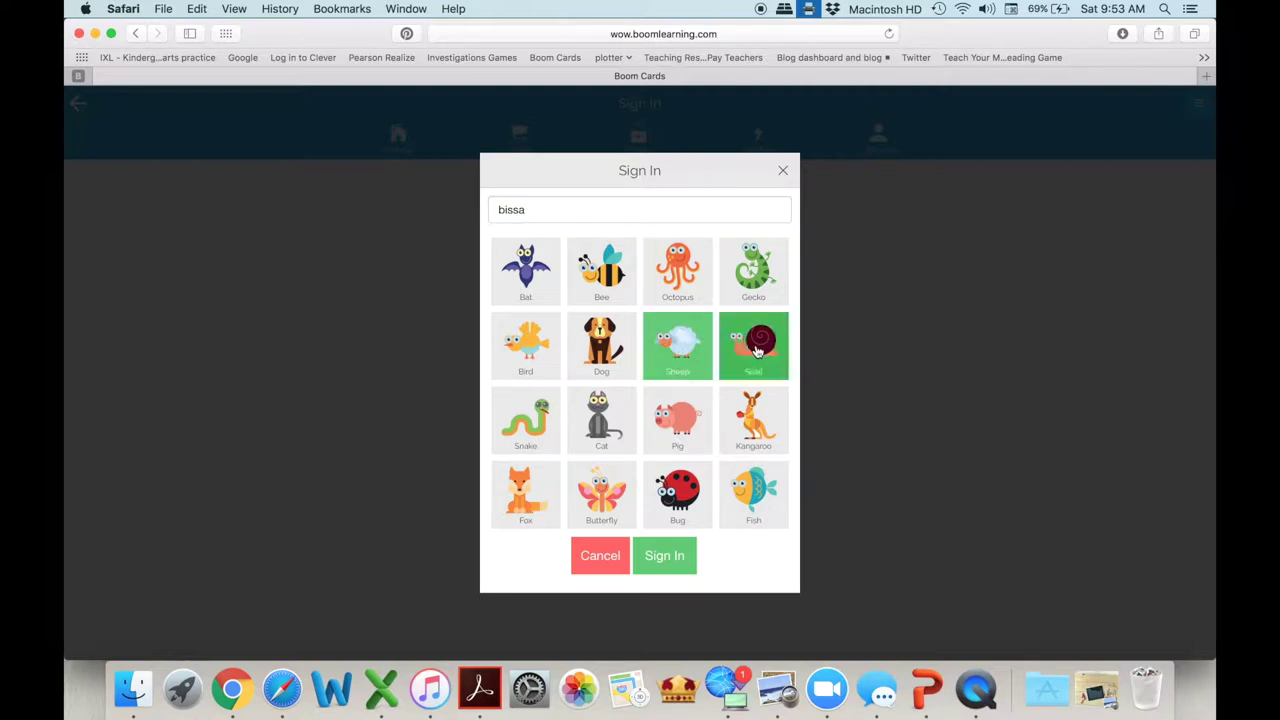
pyautogui.click(660, 567)
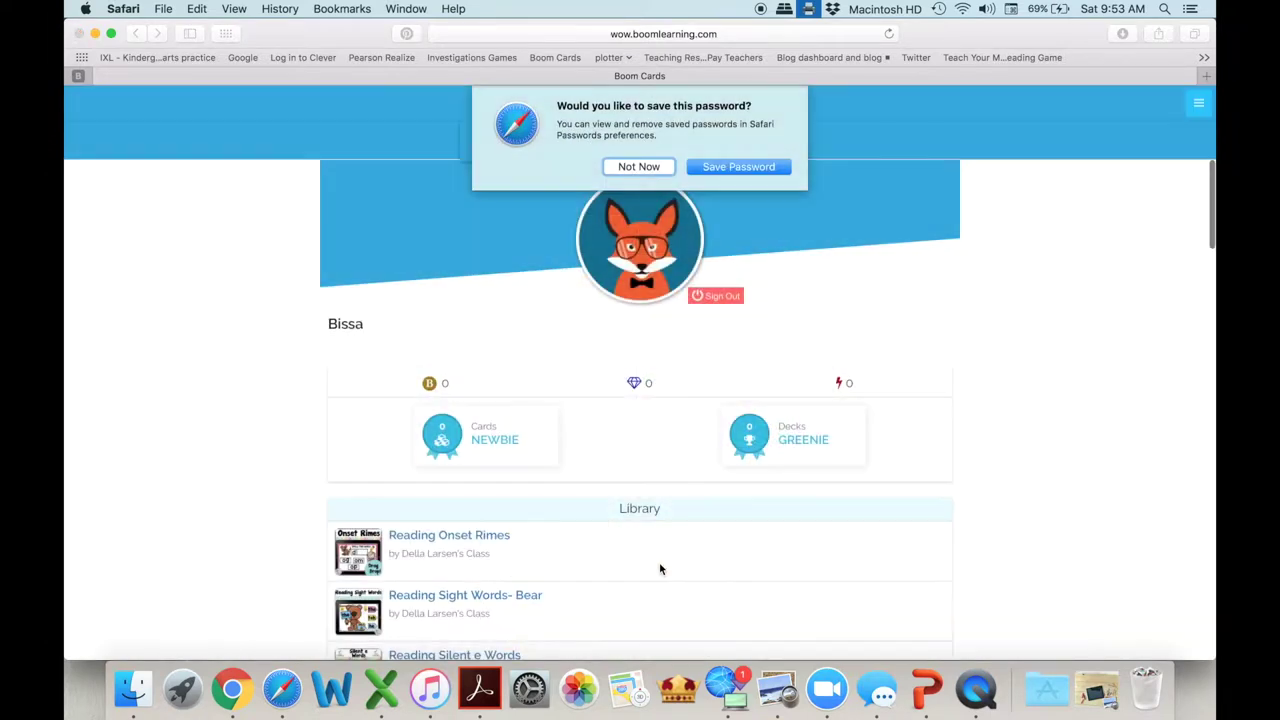
pyautogui.click(638, 166)
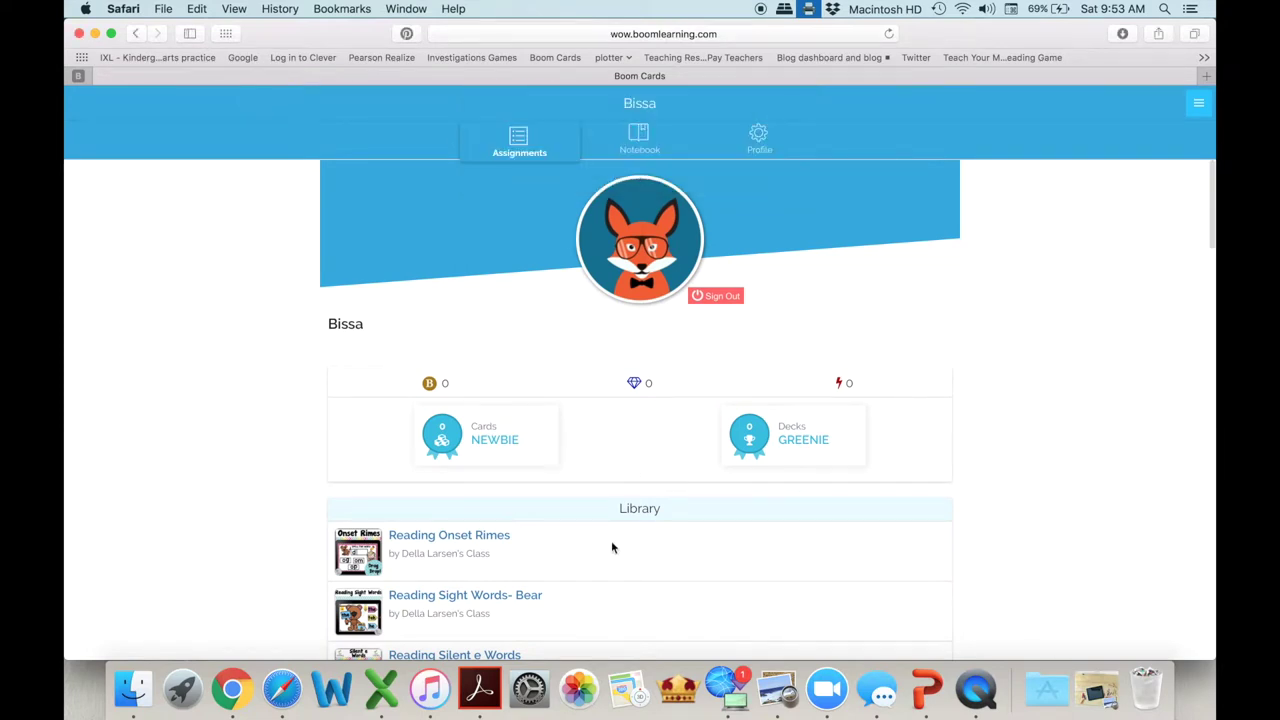
pyautogui.scroll(-2, 611, 540)
pyautogui.scroll(-3, 612, 547)
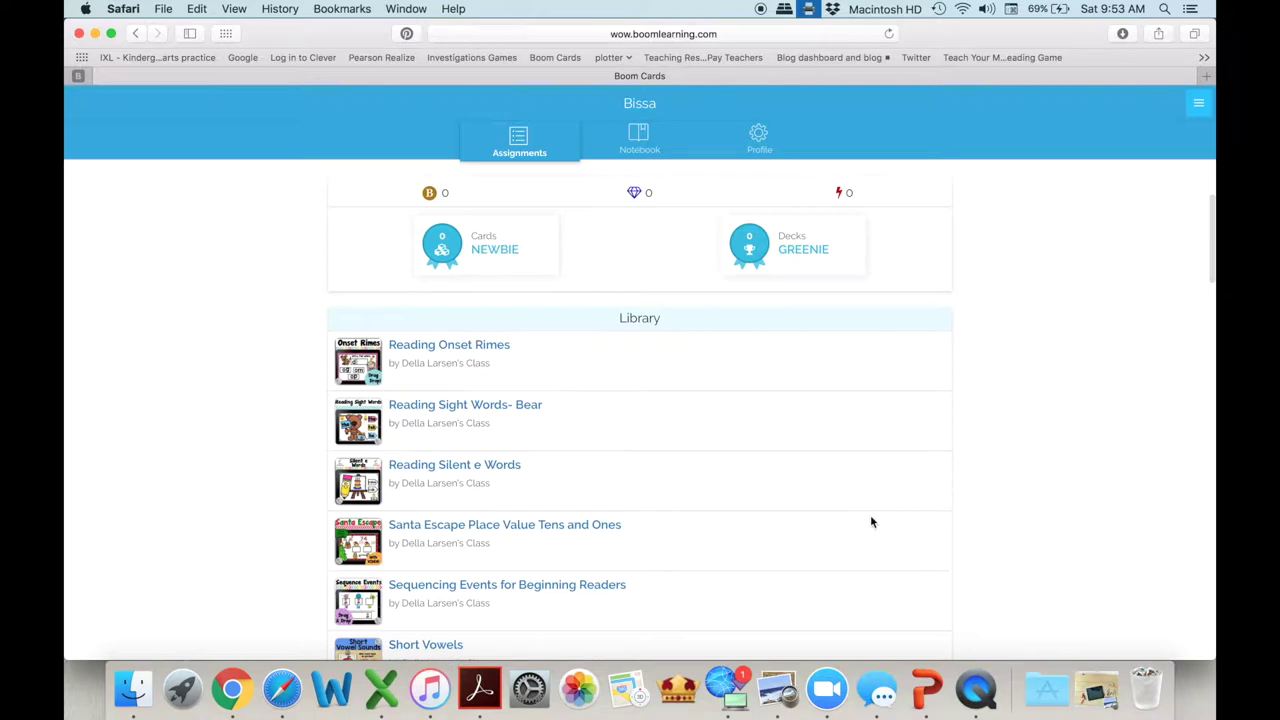
pyautogui.scroll(4, 870, 522)
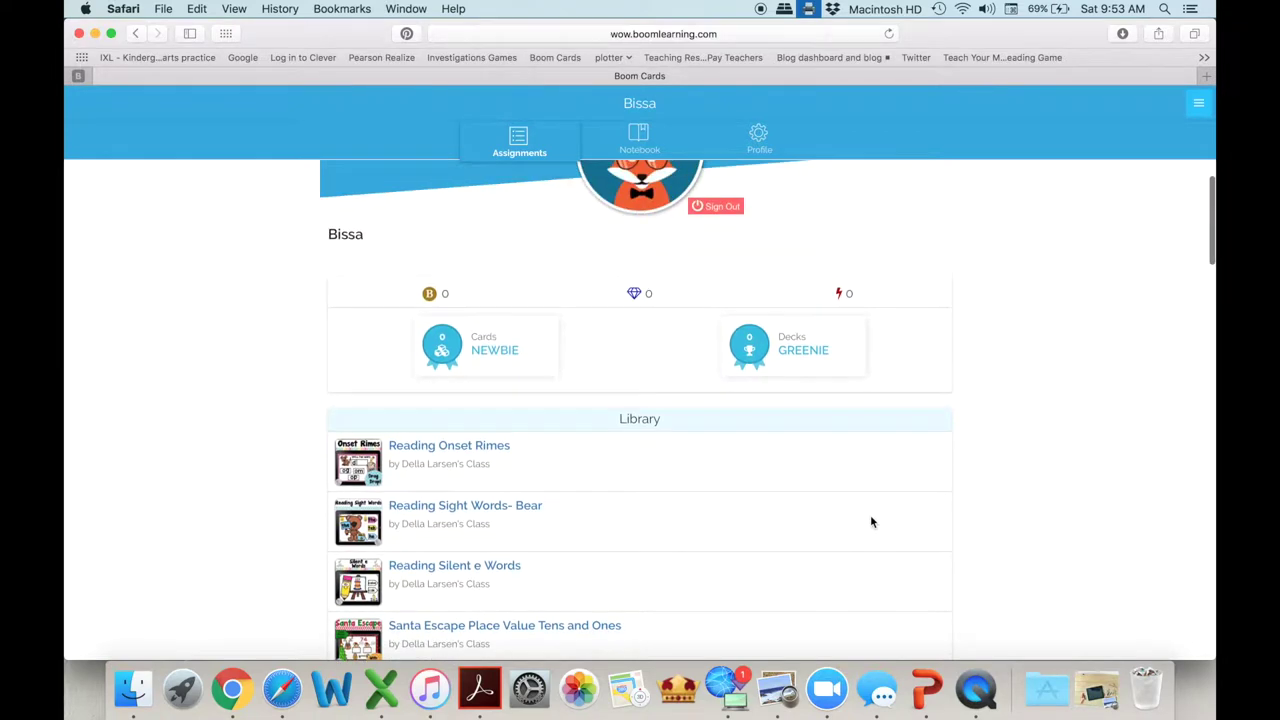
pyautogui.scroll(1, 870, 521)
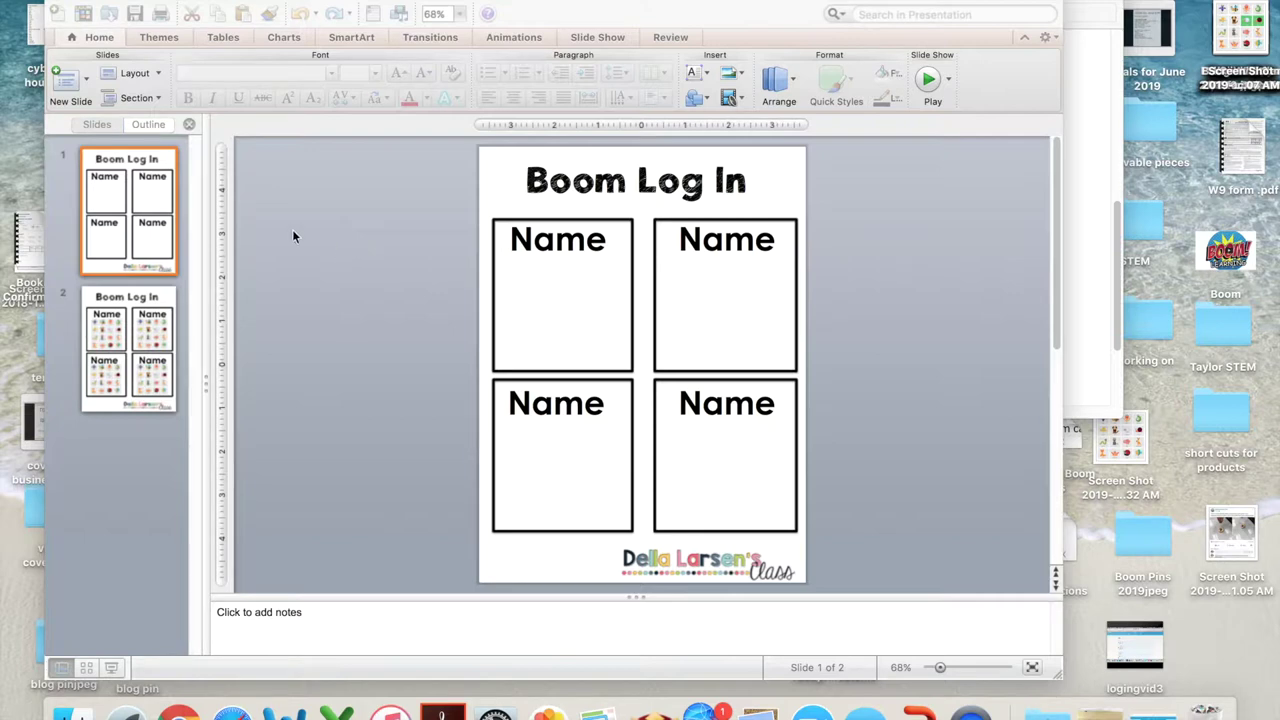
# In the PowerPoint "Boom Log In" slide, replace the first card's Name placeholder with the student's name and centre it in the card.
pyautogui.click(602, 244)
pyautogui.click(604, 247)
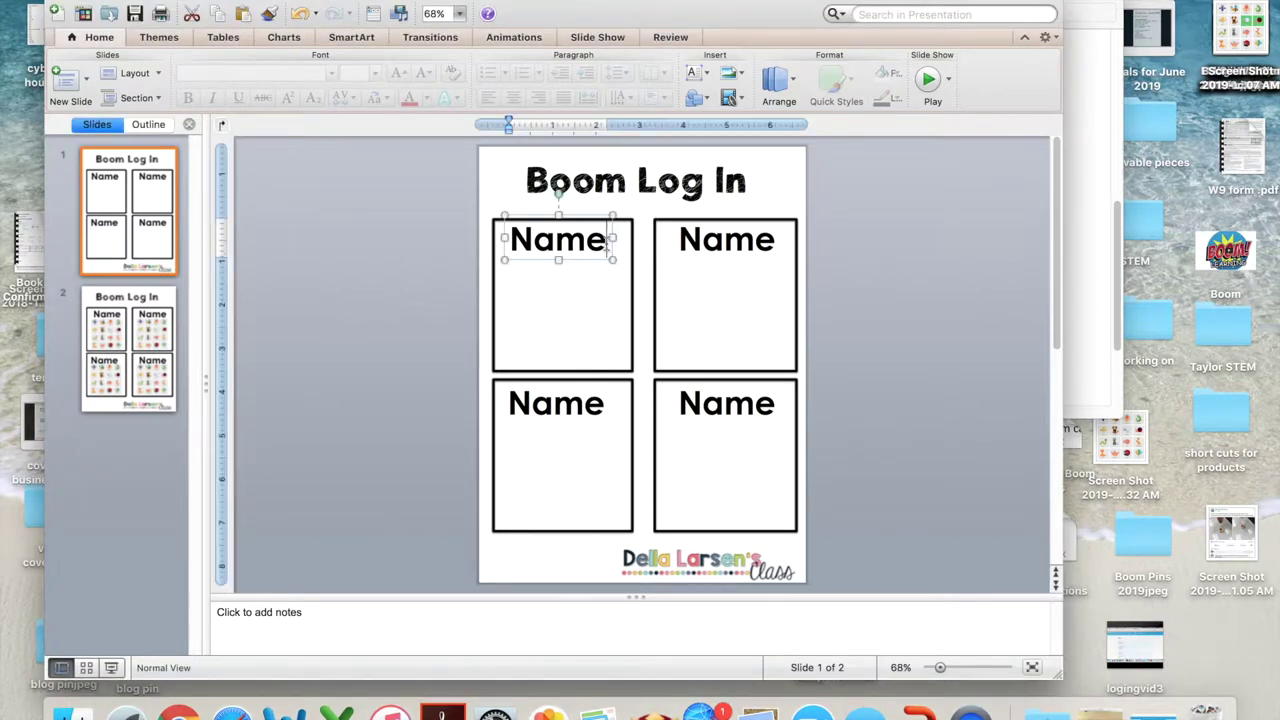
pyautogui.press('BackSpace')
pyautogui.press('BackSpace')
pyautogui.press('BackSpace')
pyautogui.press('BackSpace')
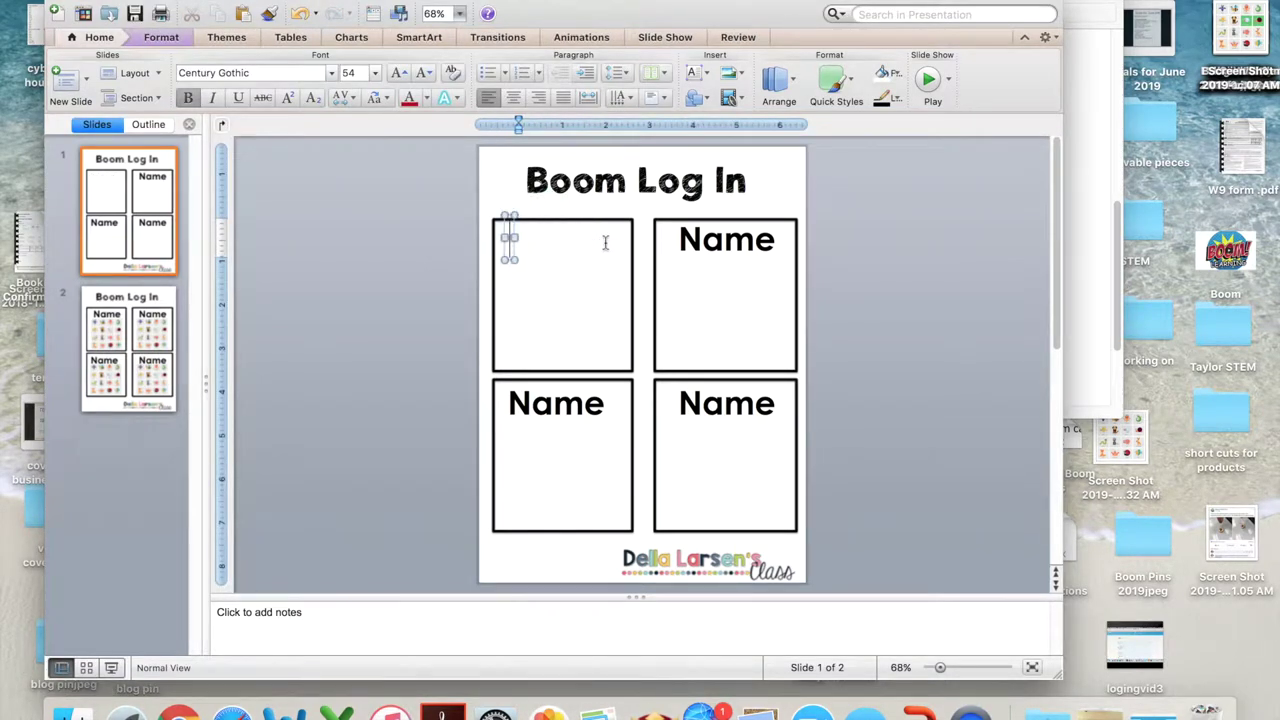
pyautogui.write('Bissa')
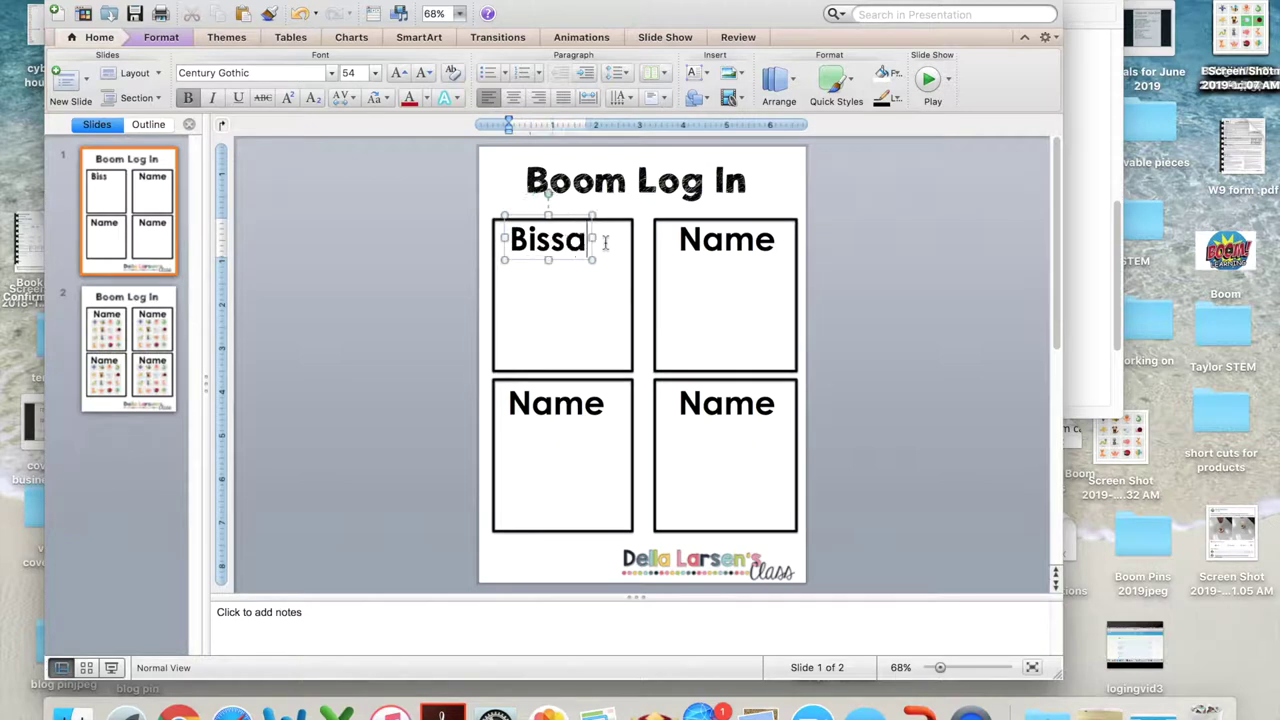
pyautogui.moveTo(571, 263); pyautogui.dragTo(577, 261)
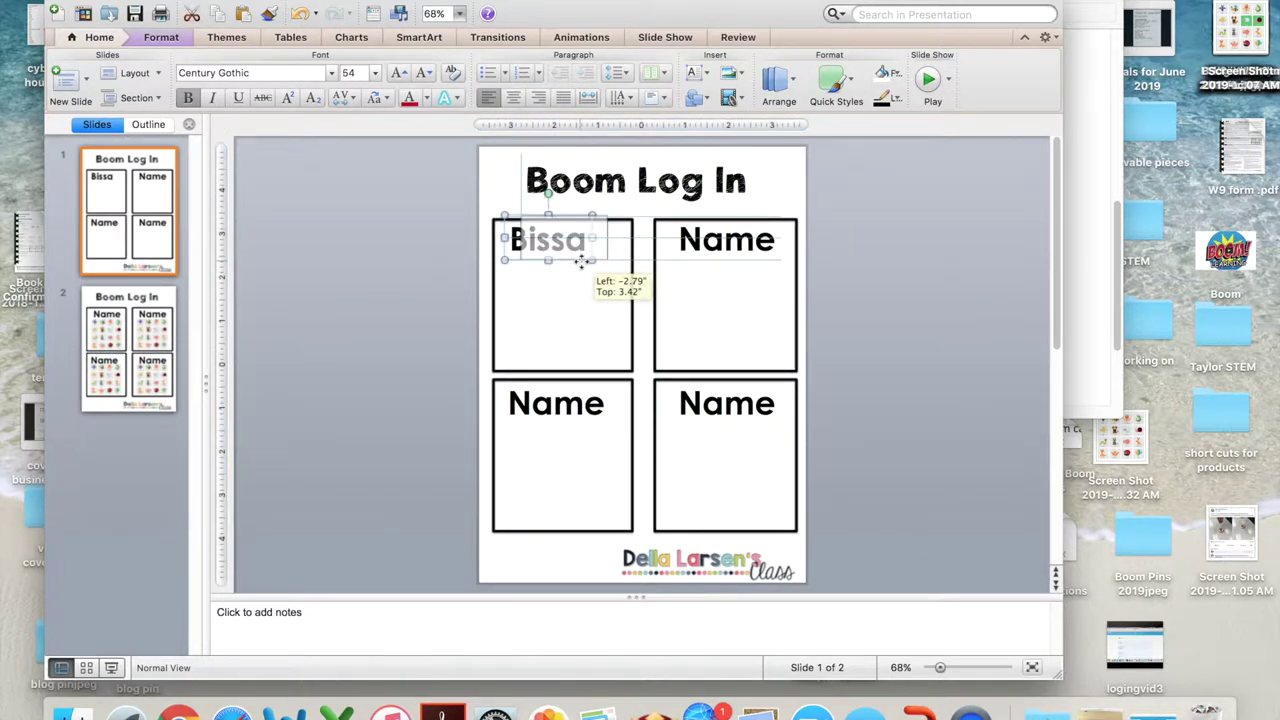
pyautogui.moveTo(581, 261); pyautogui.dragTo(582, 262)
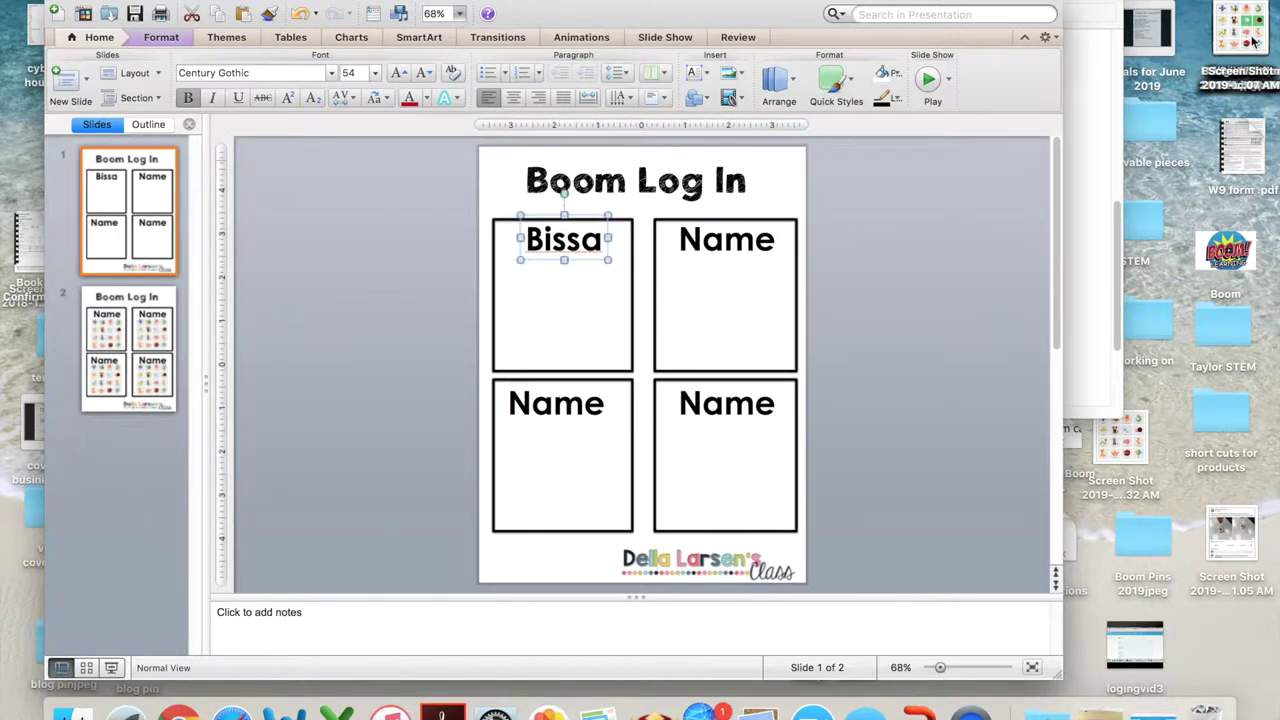
# Place the desktop screenshot of the student's picture grid in the first card and shrink it to about 2.7" wide below the name.
pyautogui.moveTo(1254, 40); pyautogui.dragTo(580, 292)
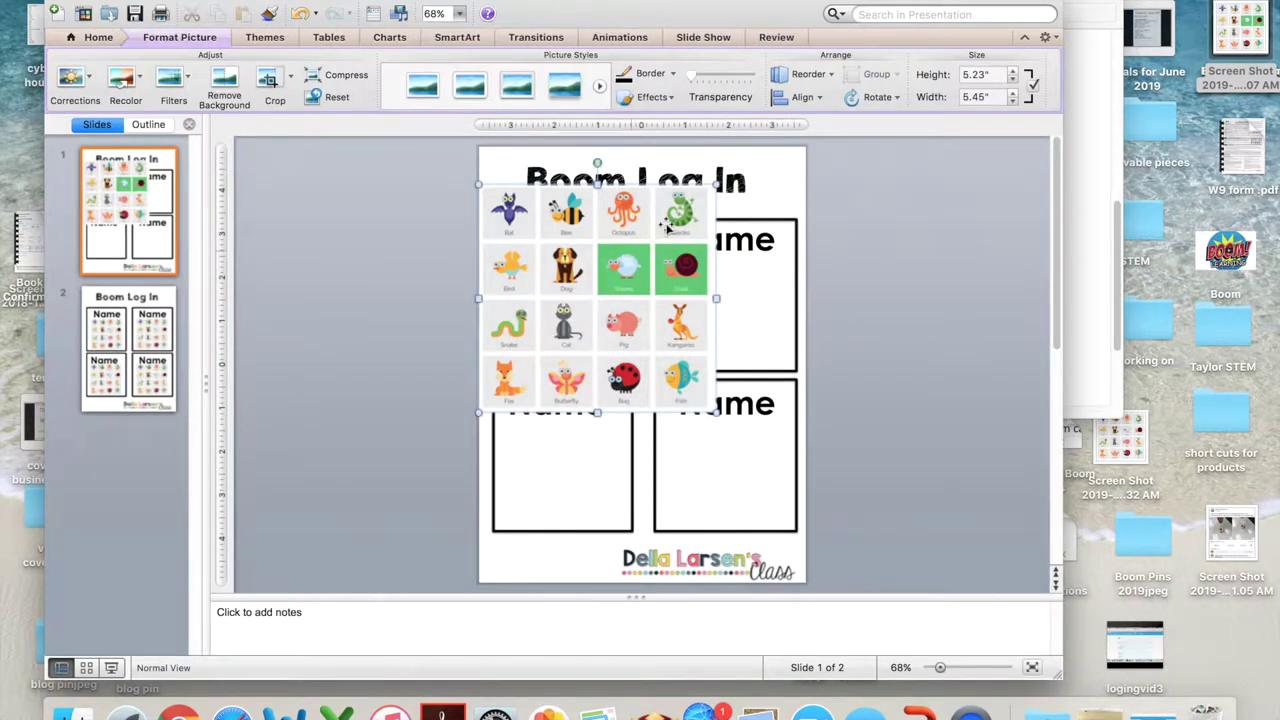
pyautogui.moveTo(716, 185); pyautogui.dragTo(578, 288)
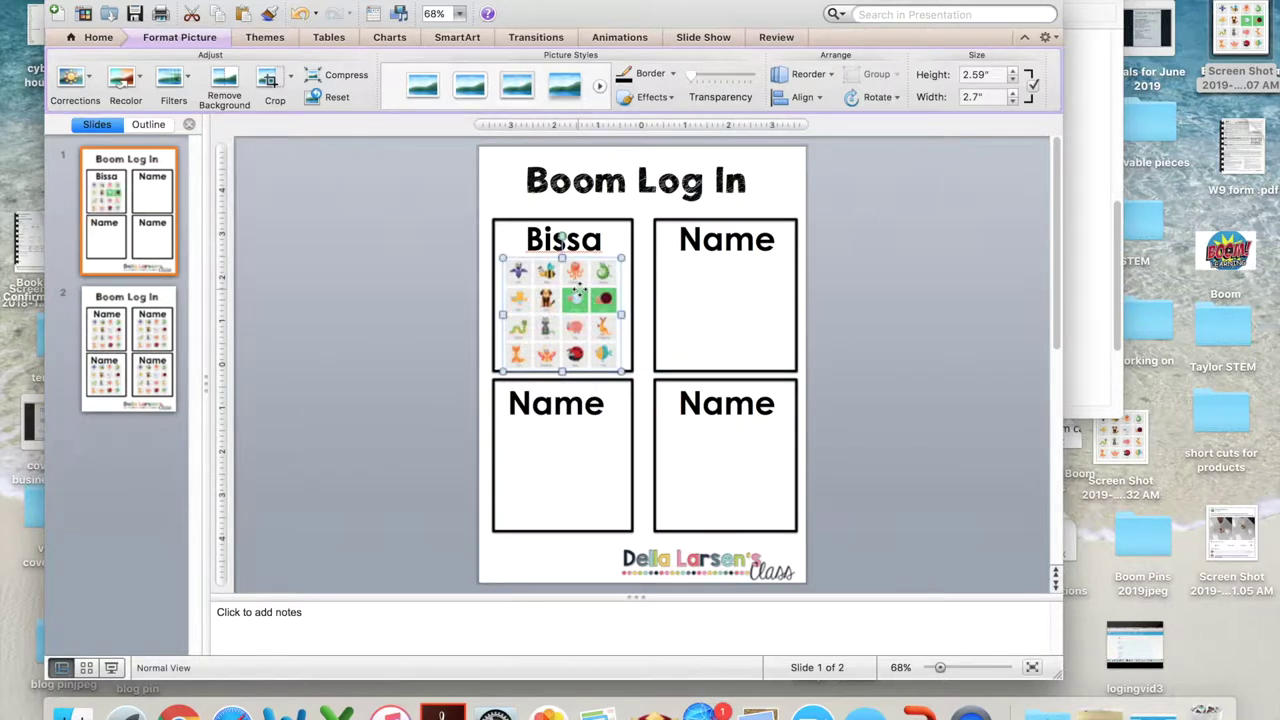
pyautogui.click(430, 318)
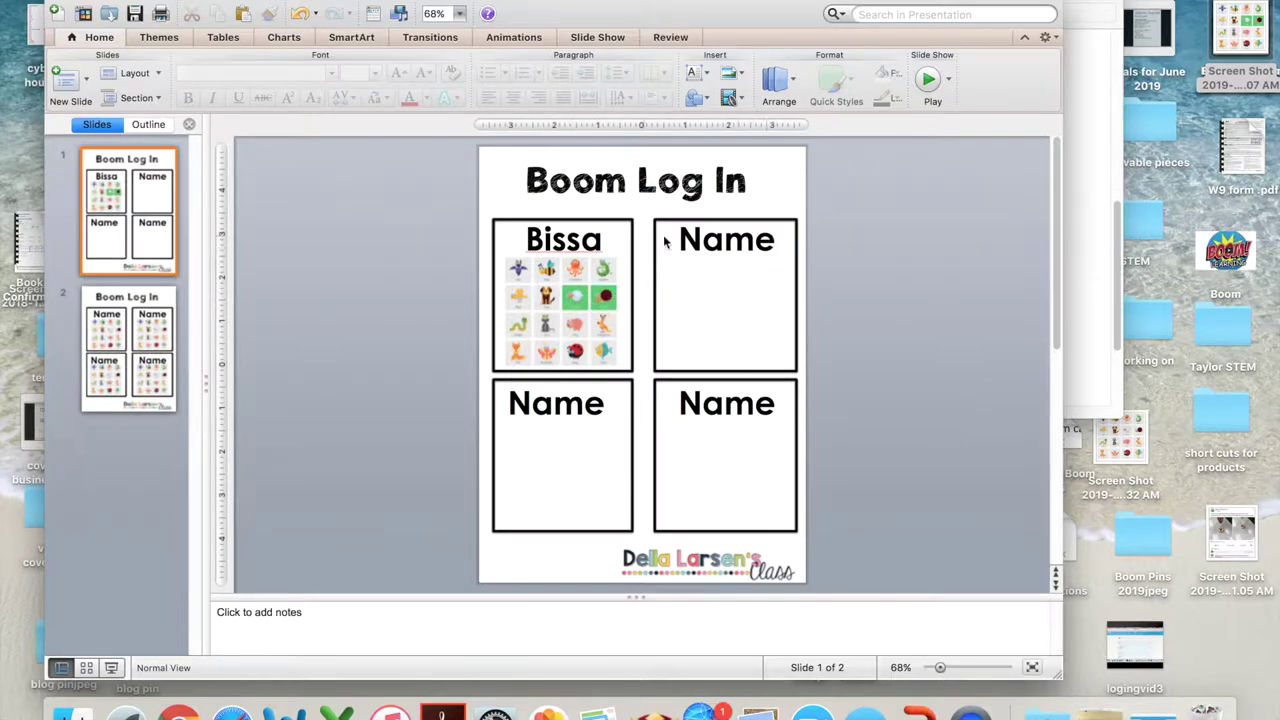
# Replace the Name placeholder in the second card of slide 1 with the next student's first name.
pyautogui.click(768, 245)
pyautogui.press('BackSpace')
pyautogui.press('BackSpace')
pyautogui.press('BackSpace')
pyautogui.press('BackSpace')
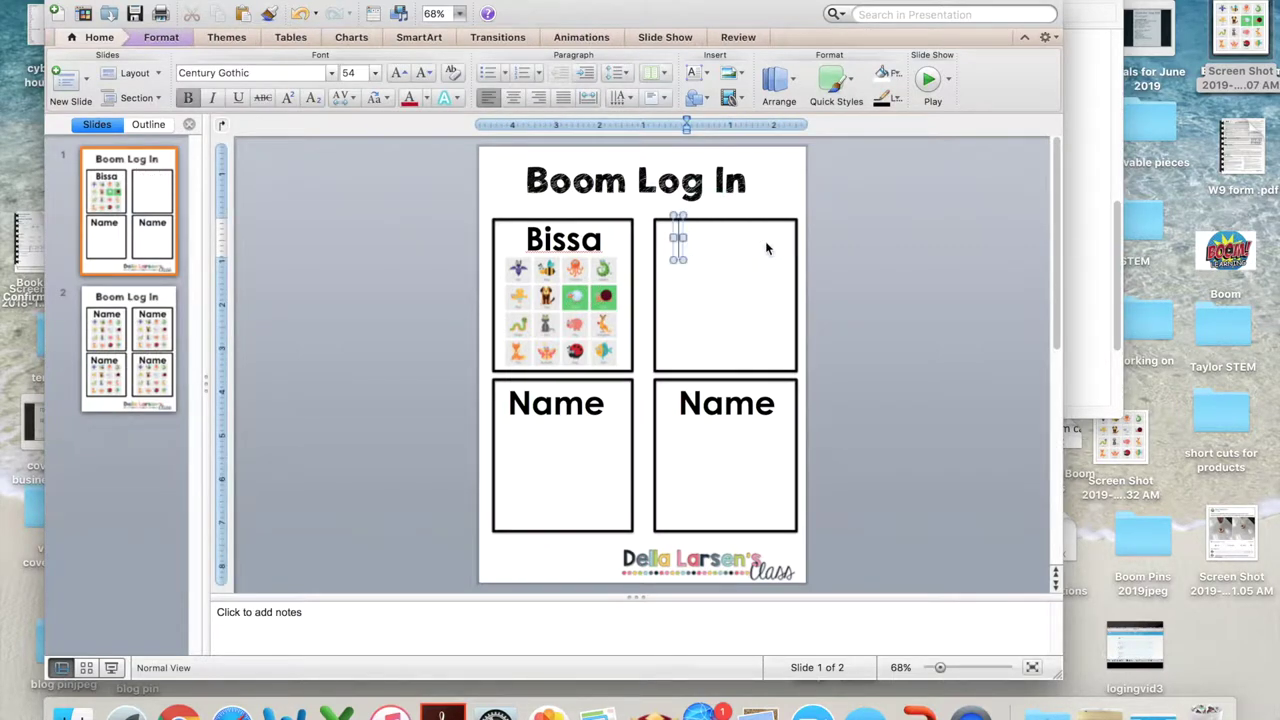
pyautogui.write('Della')
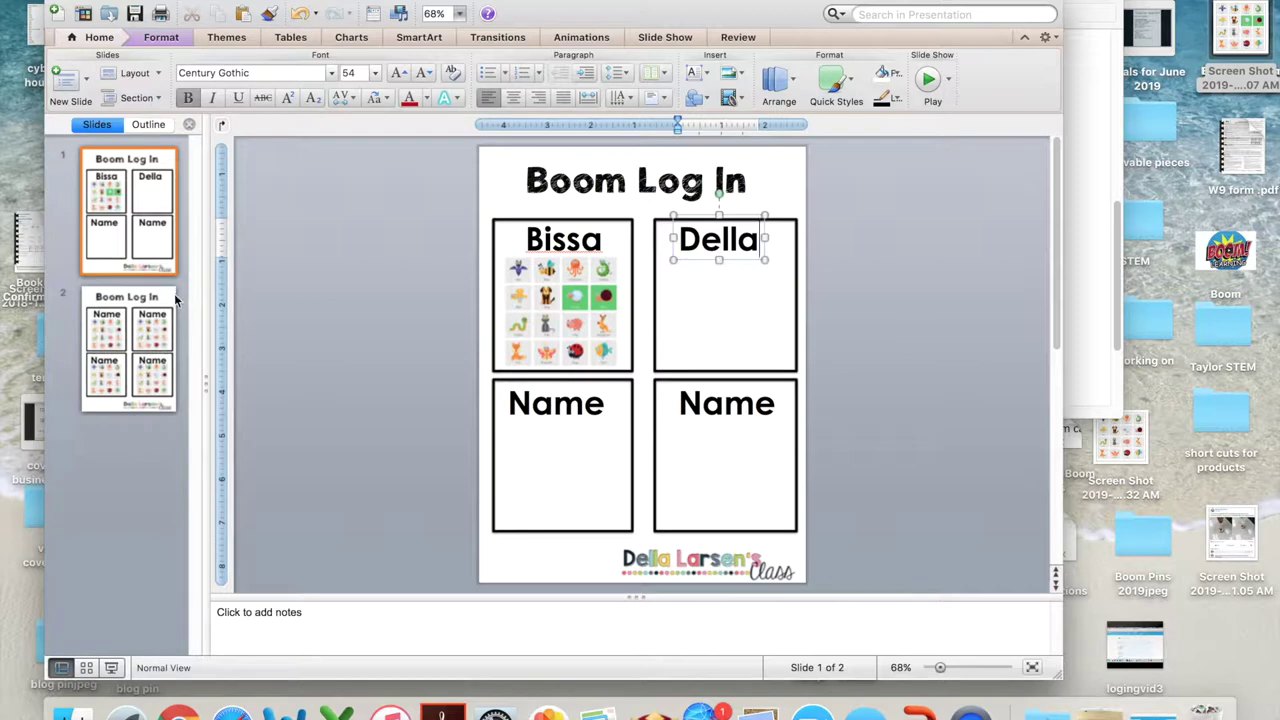
# On slide 2, replace the first card's Name placeholder with the student's first name and centre it above the picture grid.
pyautogui.click(135, 328)
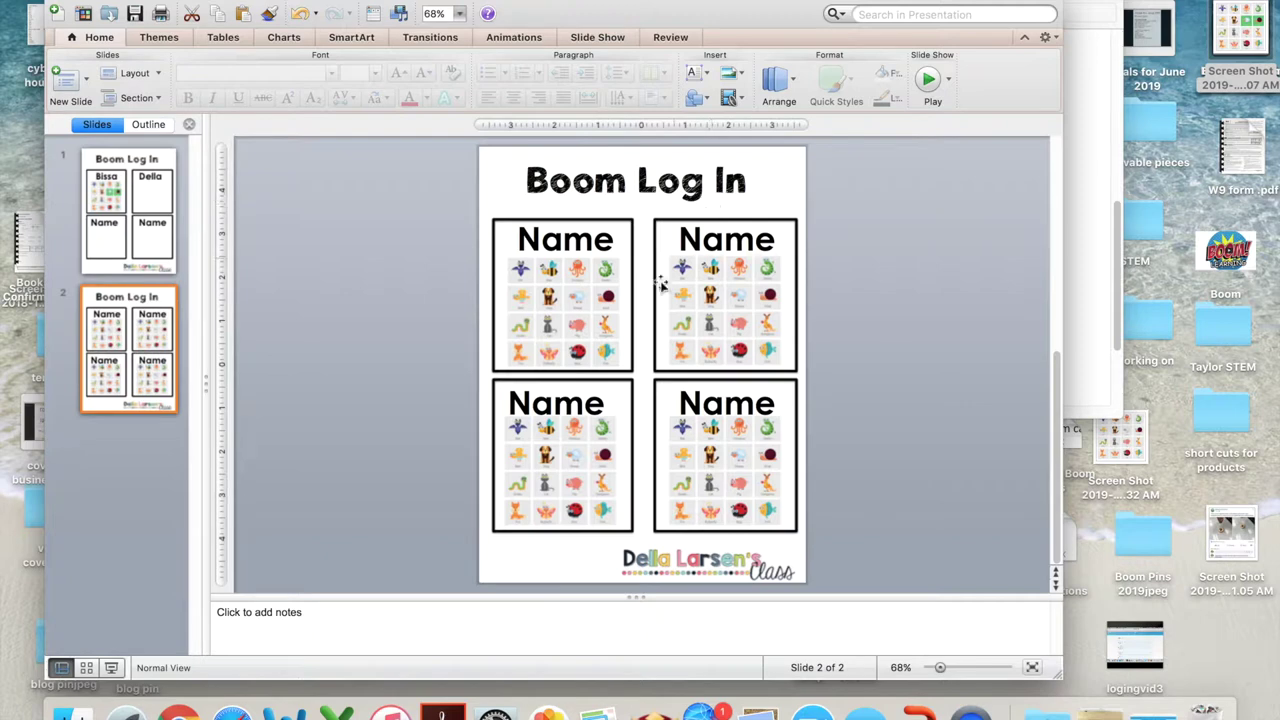
pyautogui.click(613, 242)
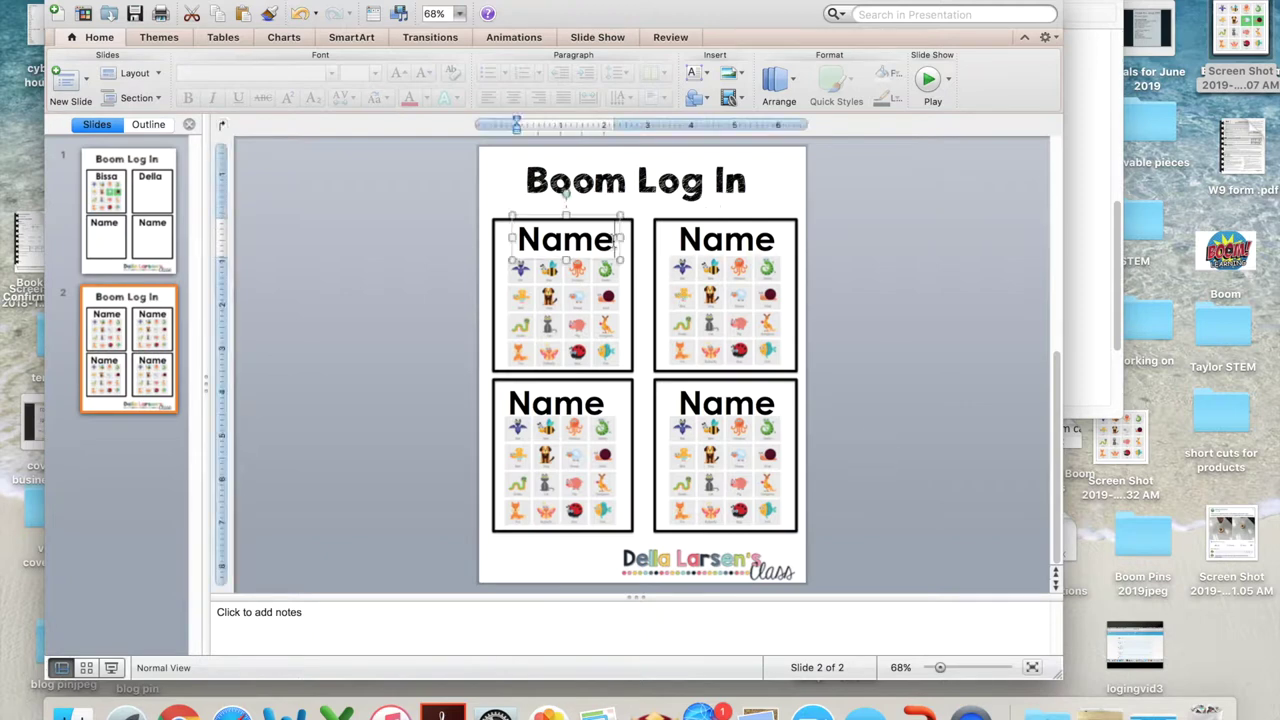
pyautogui.press('BackSpace')
pyautogui.press('BackSpace')
pyautogui.press('BackSpace')
pyautogui.press('BackSpace')
pyautogui.write('Bissa')
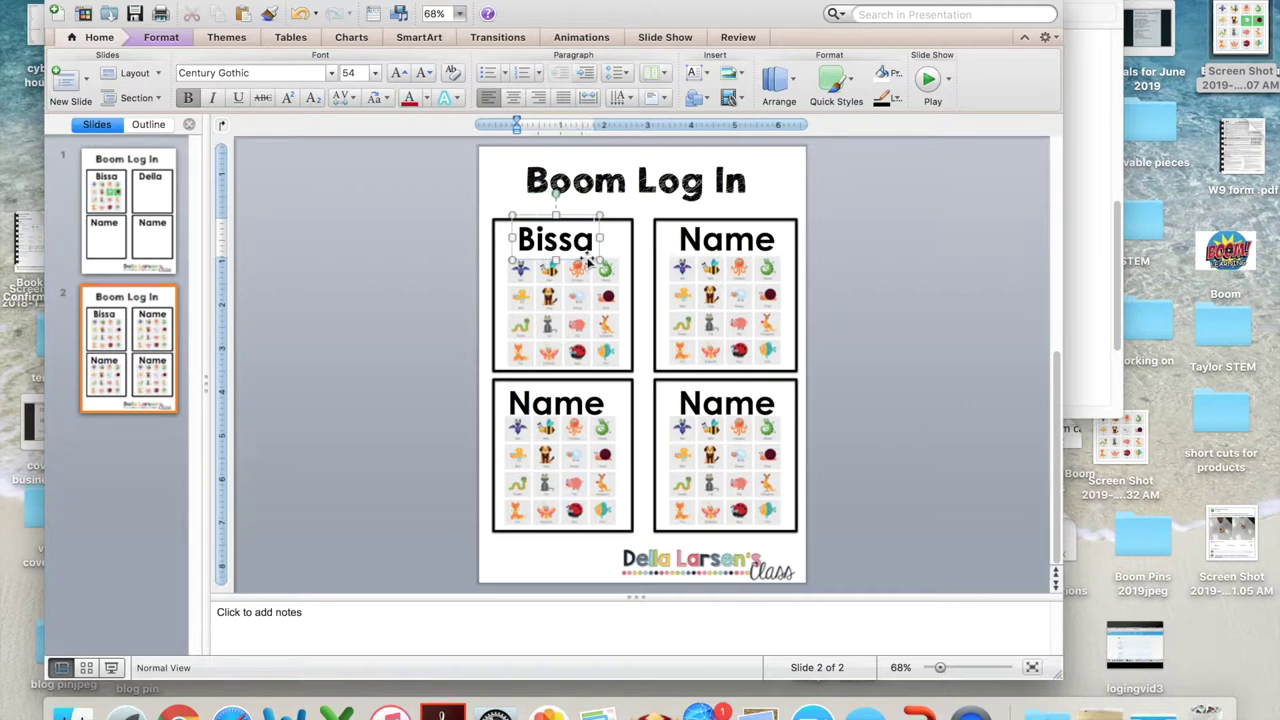
pyautogui.moveTo(590, 262); pyautogui.dragTo(600, 266)
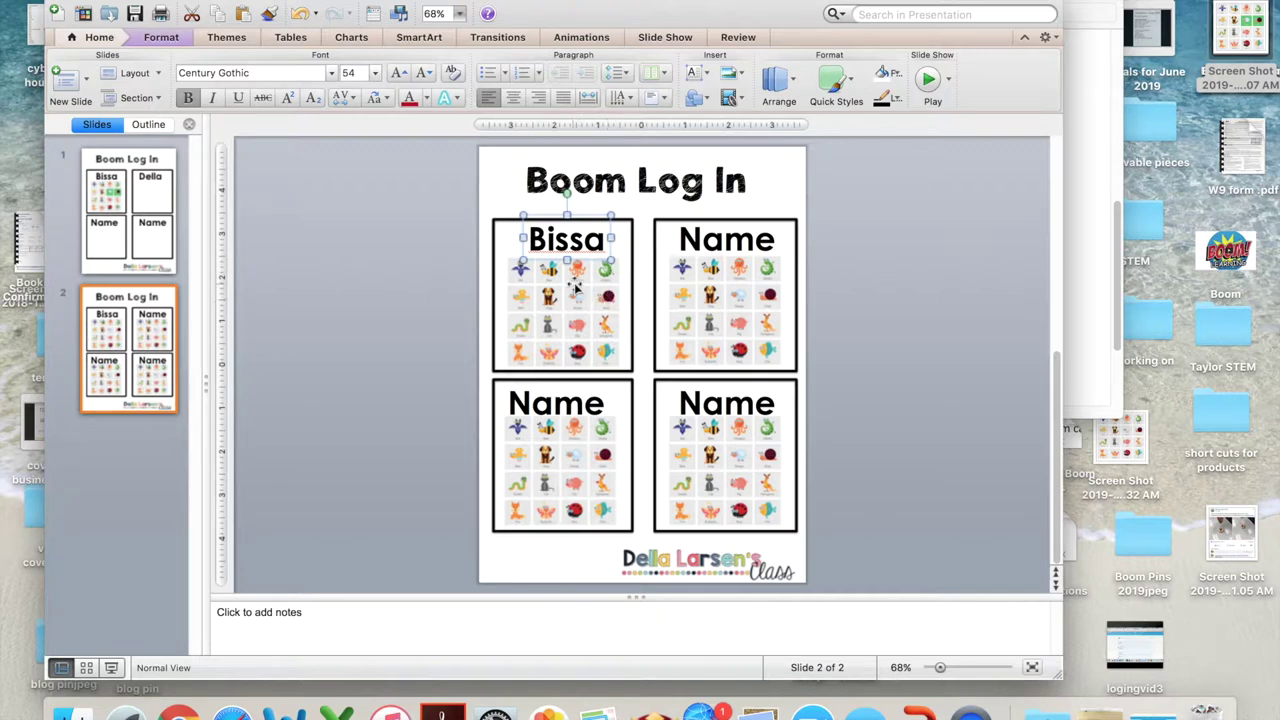
pyautogui.click(707, 102)
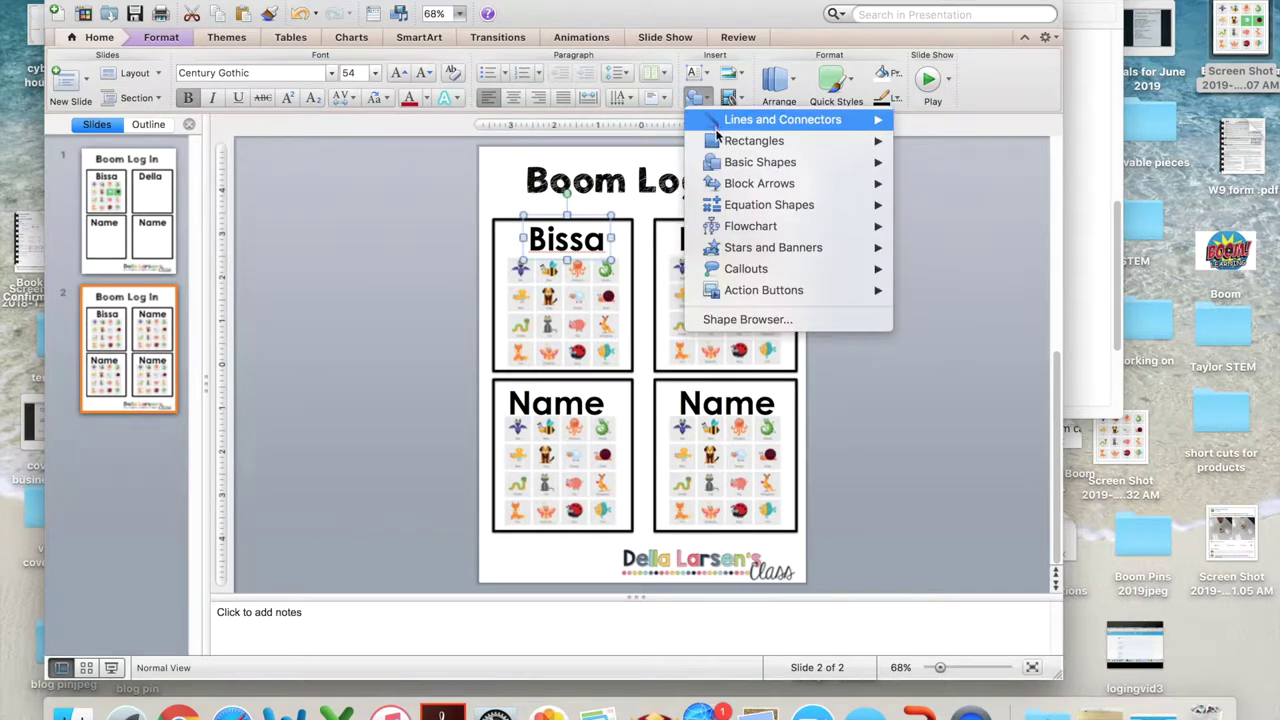
pyautogui.moveTo(717, 141)
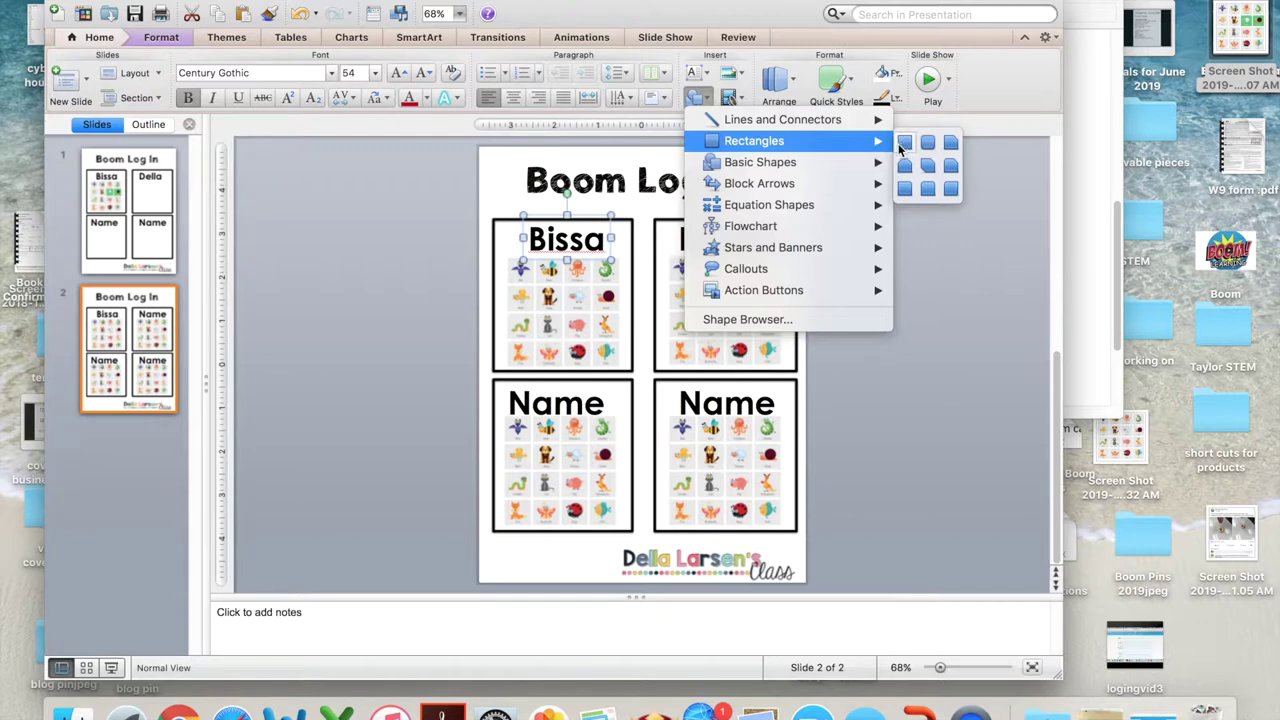
pyautogui.click(932, 295)
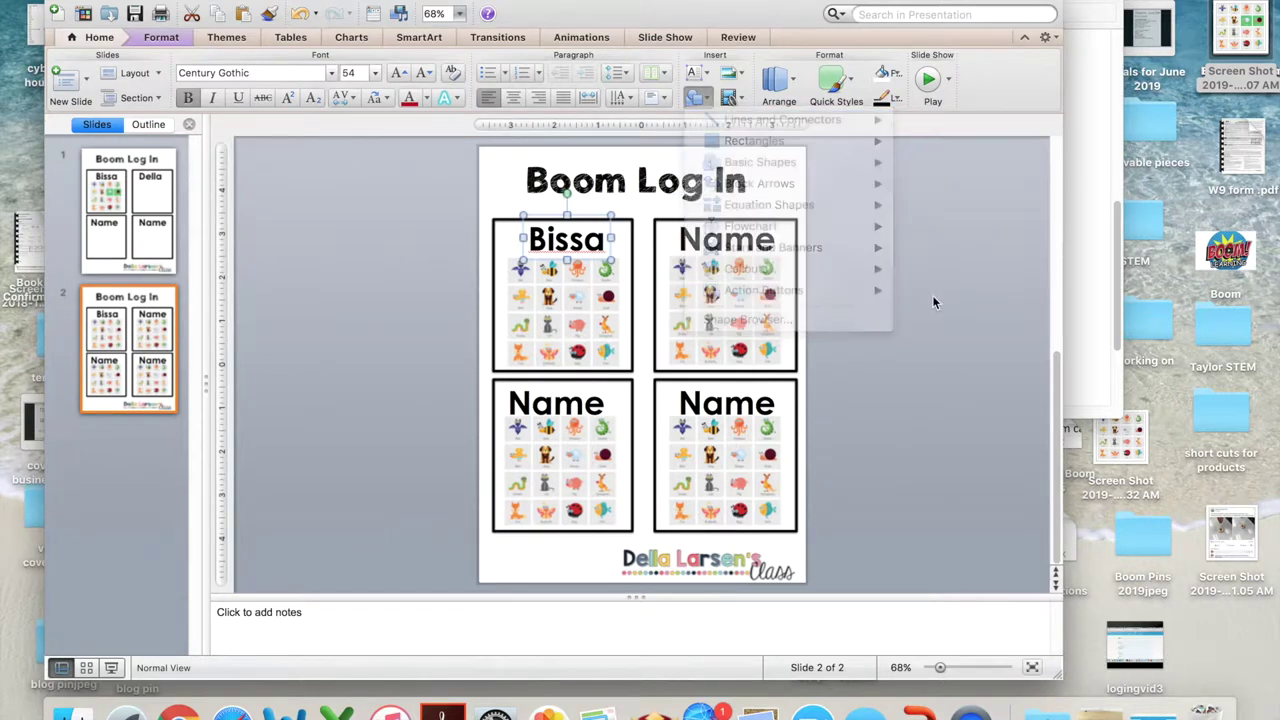
# Draw a rectangle around one password picture in the first card's grid, with no fill and a black outline.
pyautogui.click(709, 98)
pyautogui.moveTo(710, 141)
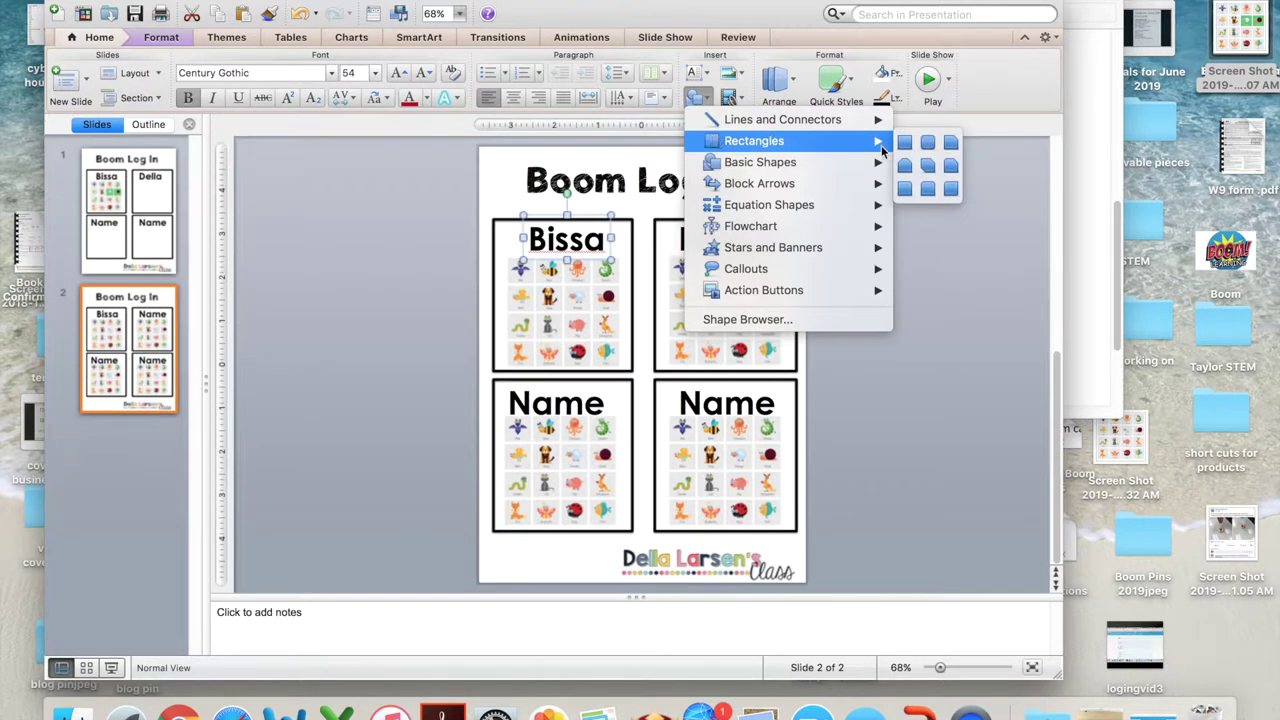
pyautogui.click(906, 144)
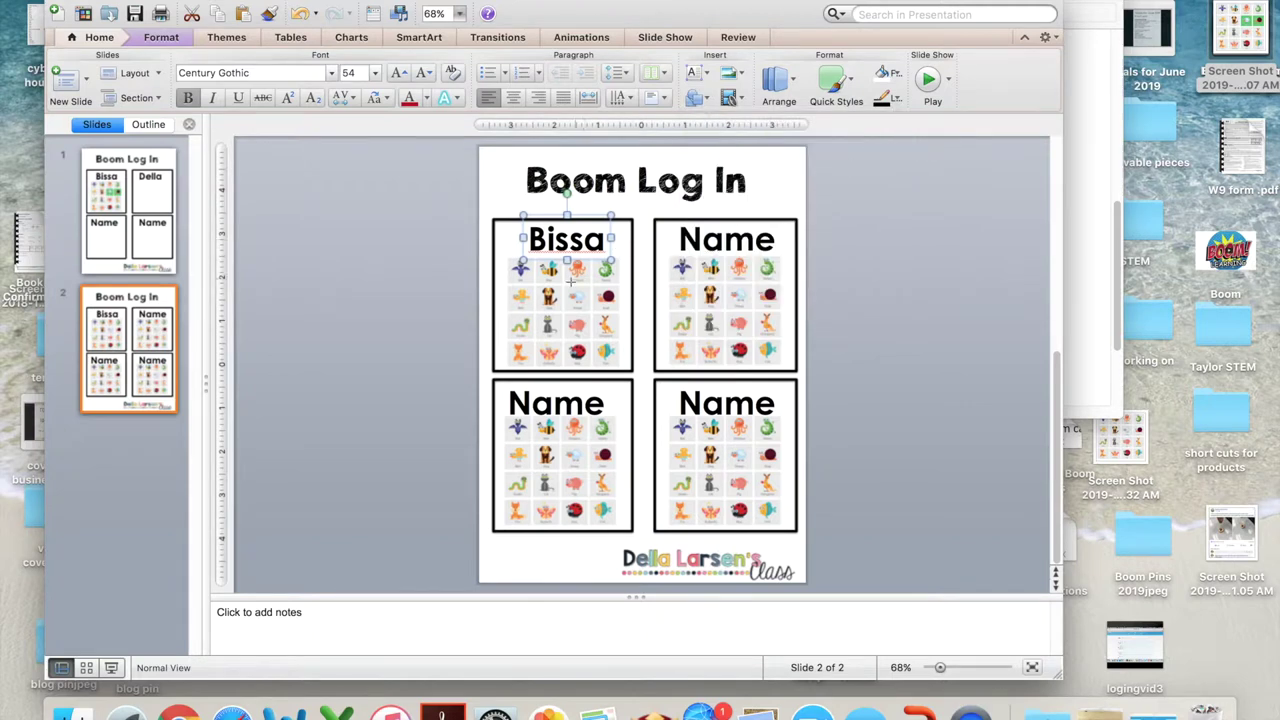
pyautogui.moveTo(562, 286); pyautogui.dragTo(592, 318)
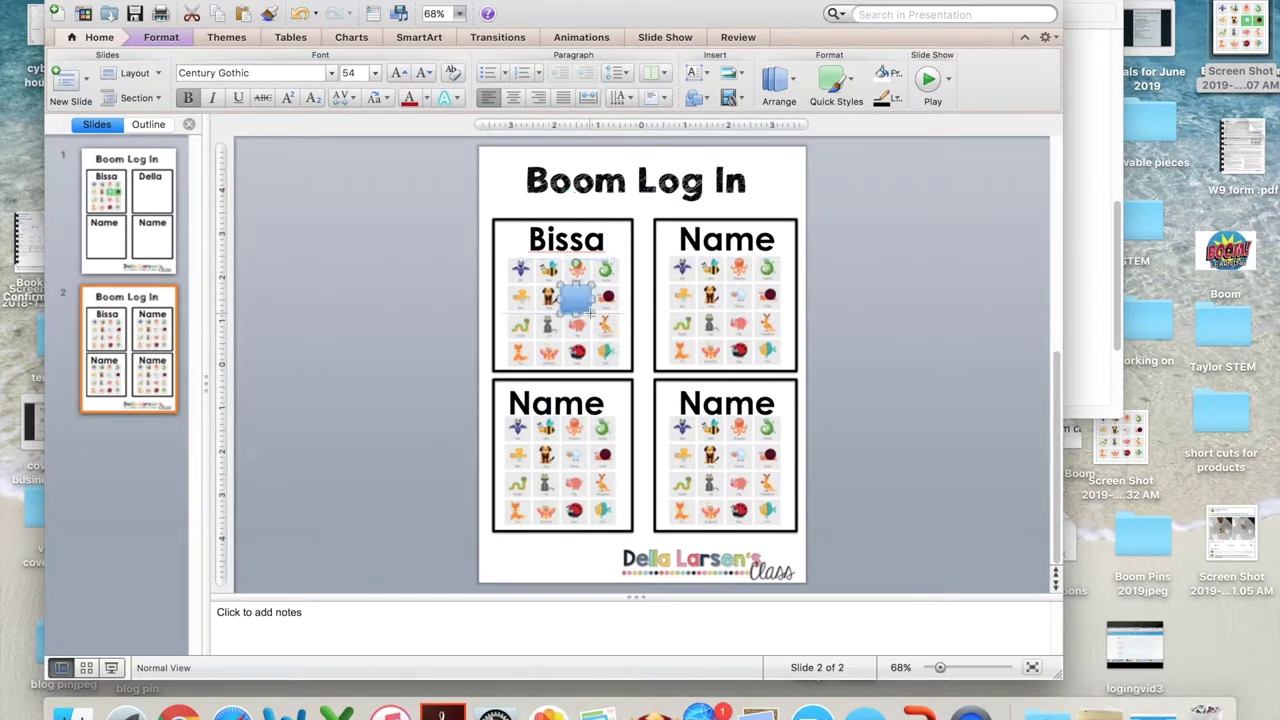
pyautogui.click(897, 78)
pyautogui.click(906, 106)
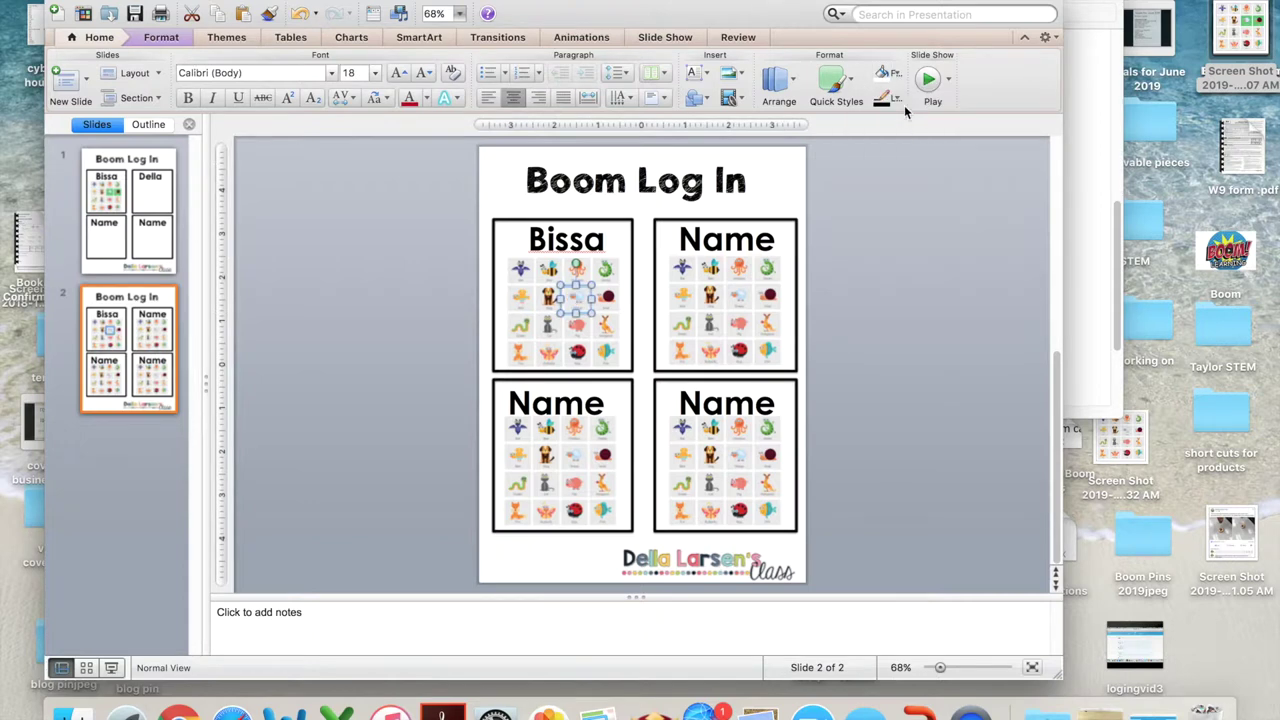
pyautogui.click(897, 99)
pyautogui.click(891, 163)
pyautogui.click(826, 280)
# Duplicate the rectangular frame onto the second password picture in the first card's grid.
pyautogui.click(591, 300)
pyautogui.moveTo(592, 305); pyautogui.dragTo(612, 362)
pyautogui.click(838, 278)
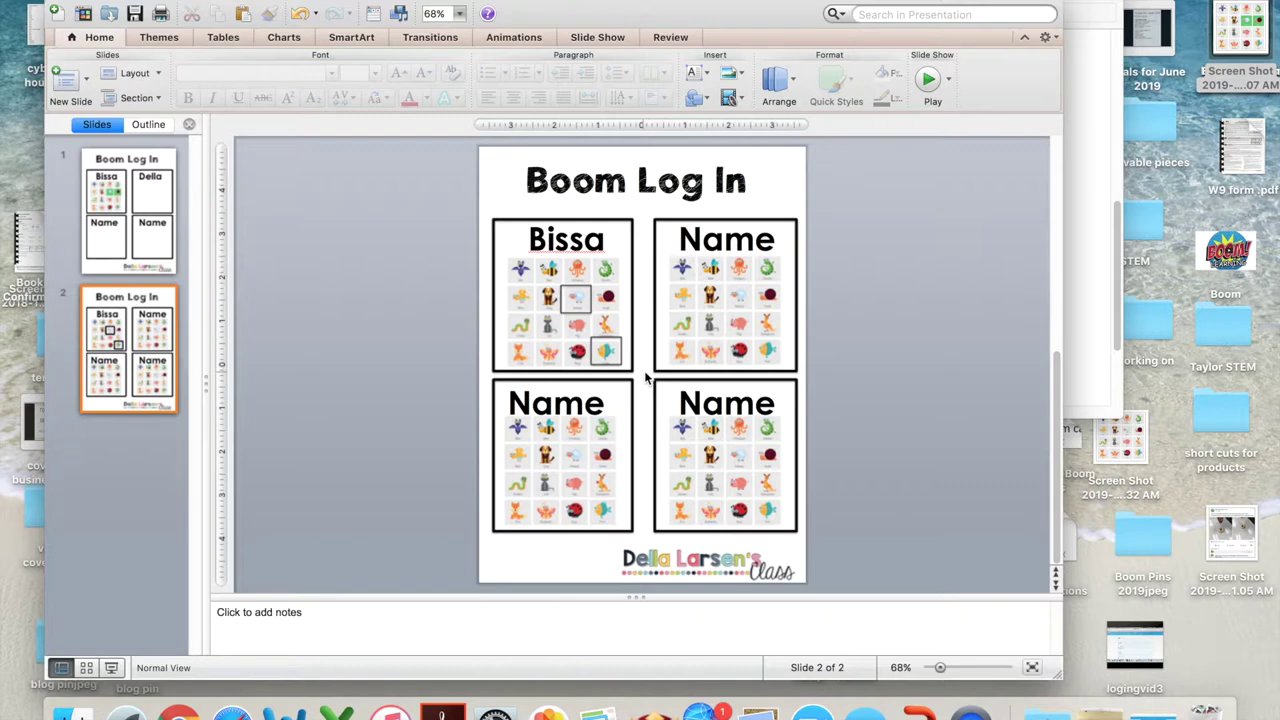
# Copy both frames to the second card and align each one over a different picture in its grid.
pyautogui.click(578, 316)
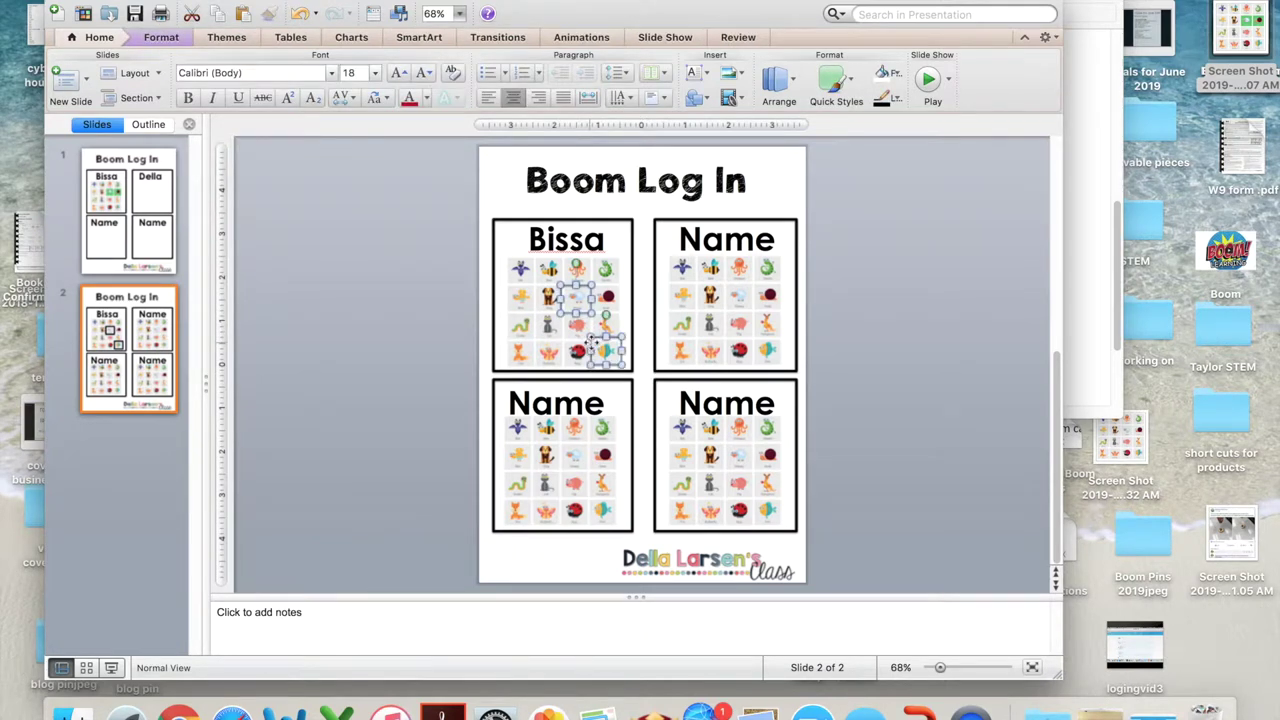
pyautogui.keyDown('shift'); pyautogui.click(607, 352); pyautogui.keyUp('shift')
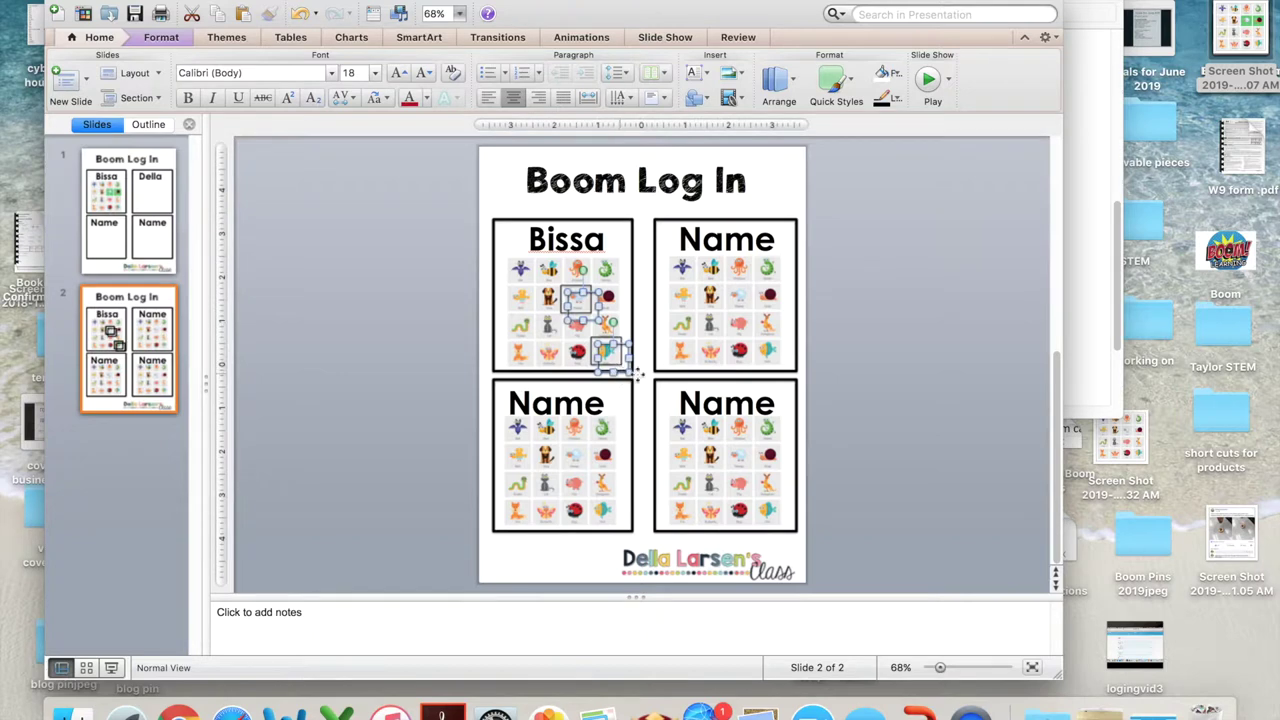
pyautogui.moveTo(622, 374); pyautogui.dragTo(686, 296)
pyautogui.click(823, 332)
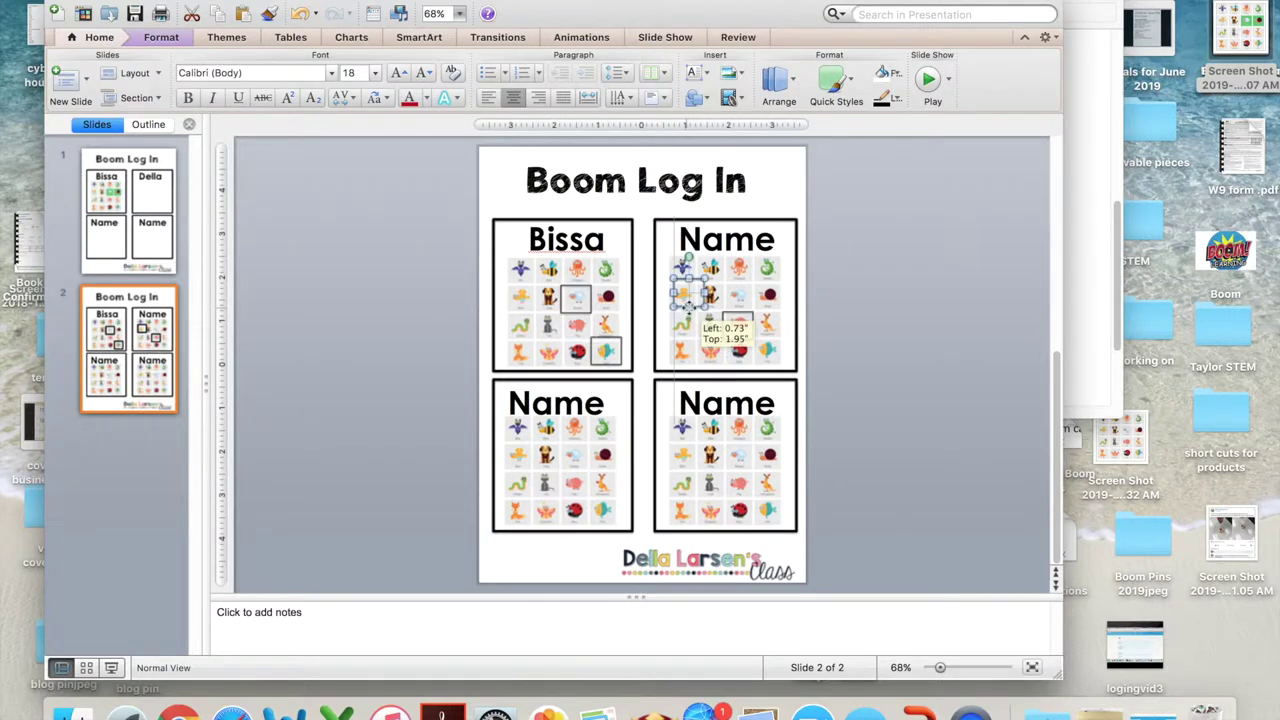
pyautogui.click(900, 294)
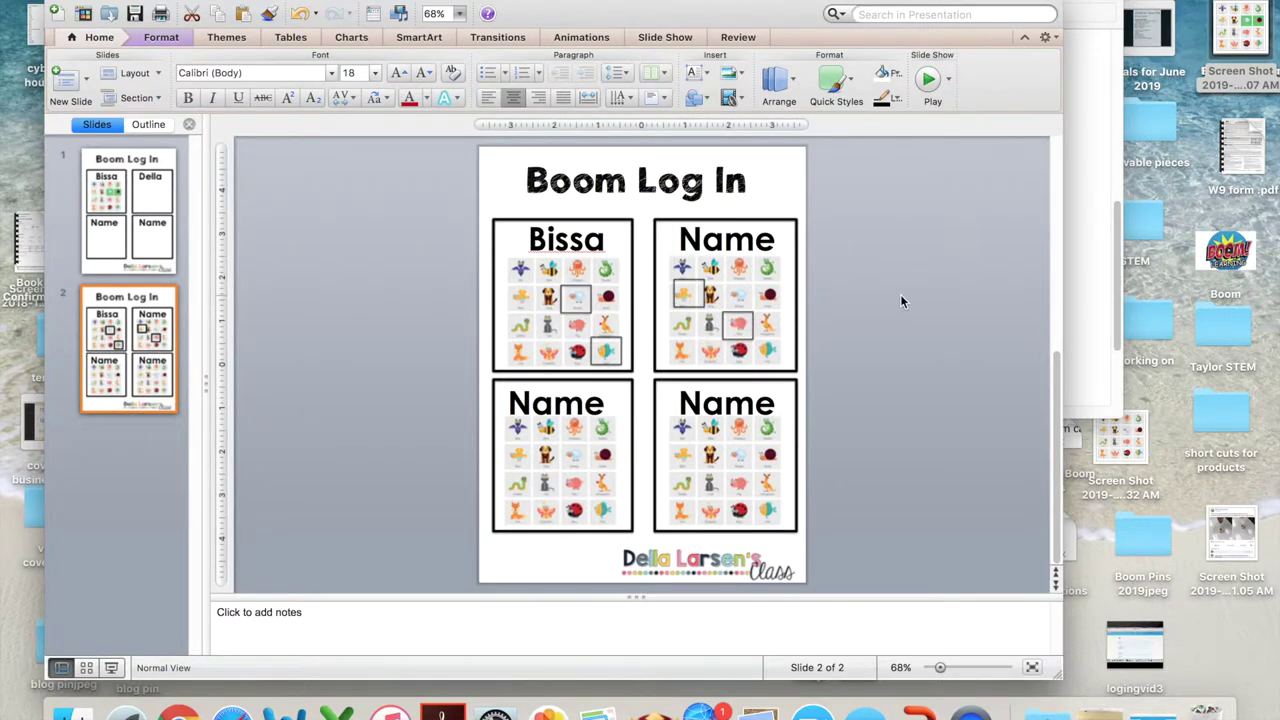
pyautogui.click(701, 294)
pyautogui.press('Left')
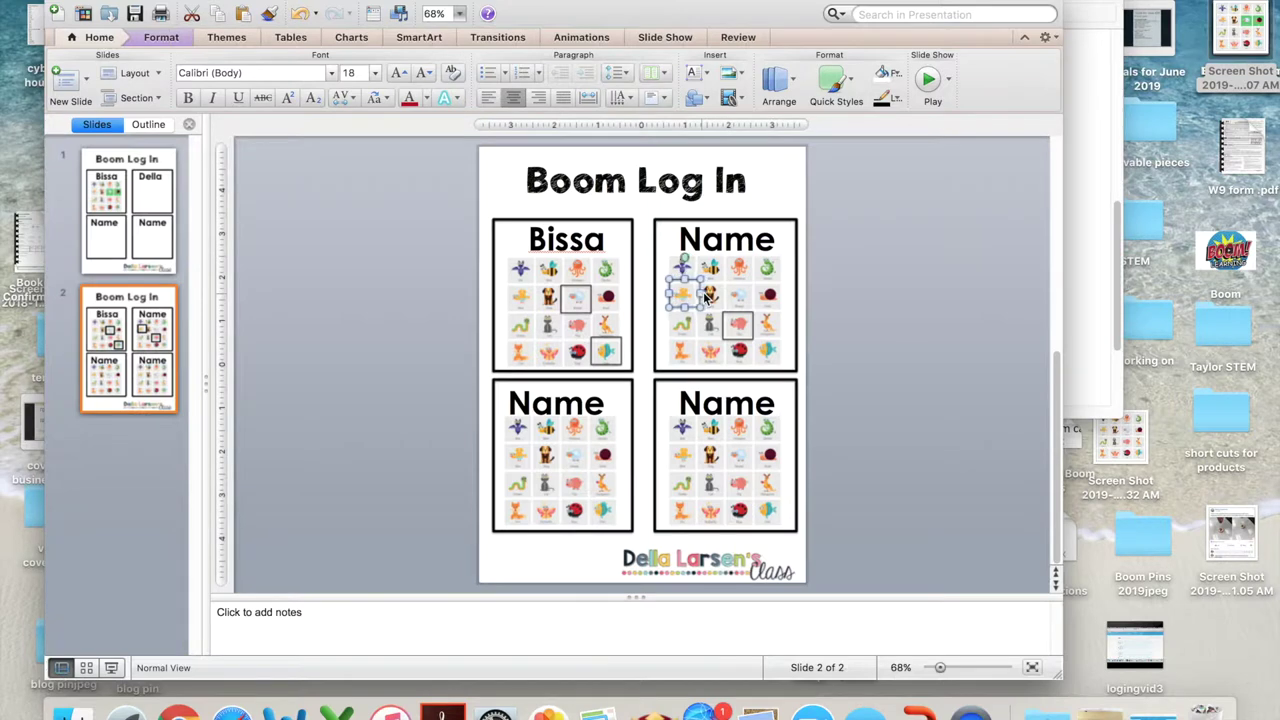
# Replace the Name placeholder in the second card of slide 2 with that student's first name.
pyautogui.click(777, 238)
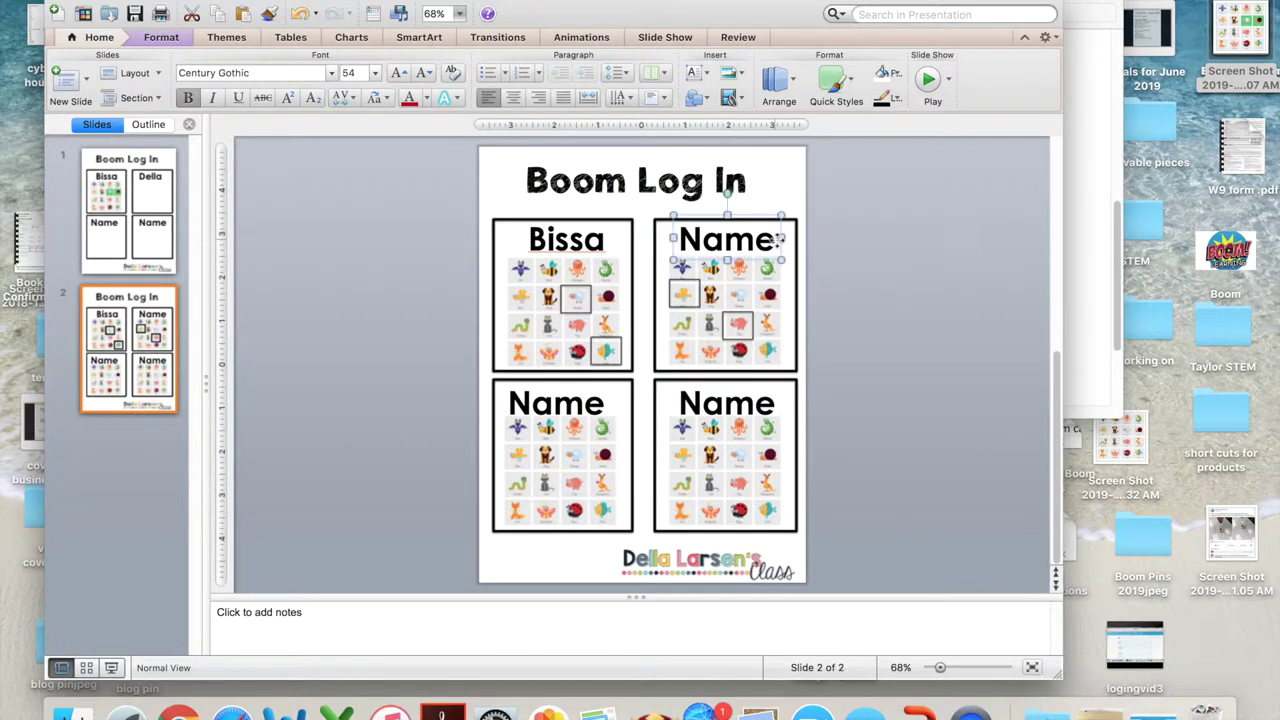
pyautogui.click(765, 240)
pyautogui.press('BackSpace')
pyautogui.press('BackSpace')
pyautogui.press('BackSpace')
pyautogui.press('BackSpace')
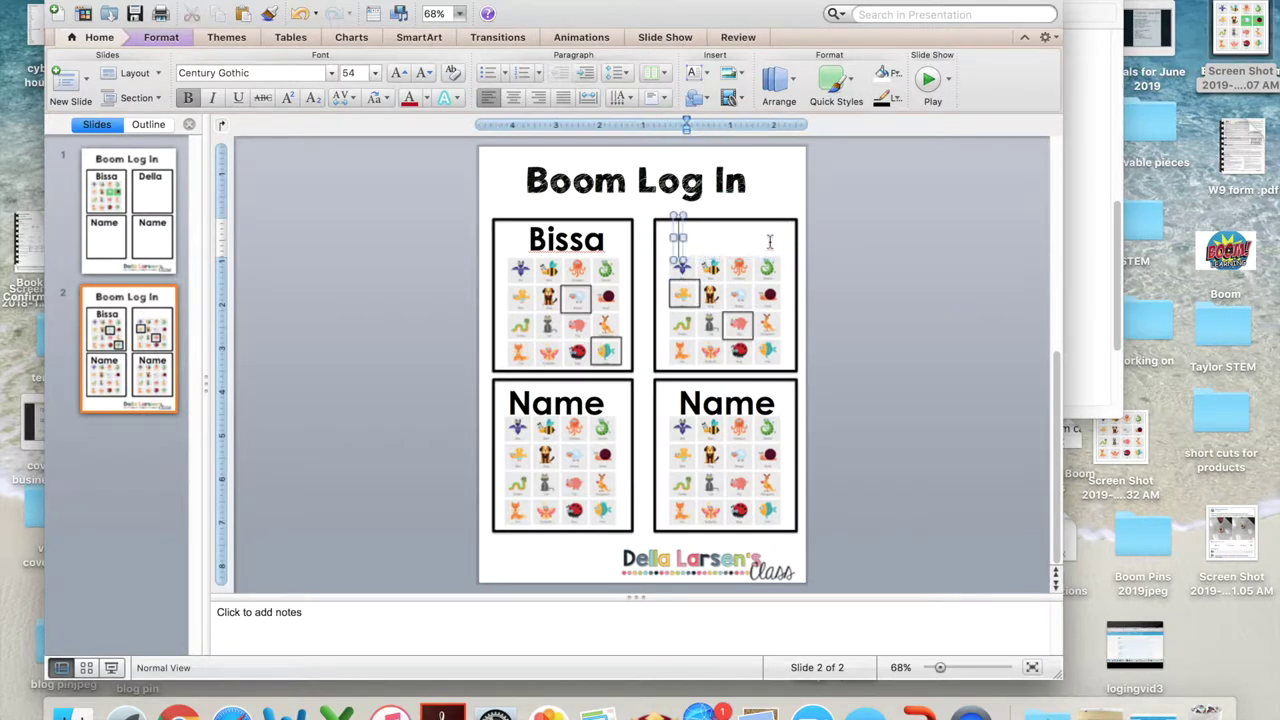
pyautogui.write('Della')
pyautogui.click(839, 264)
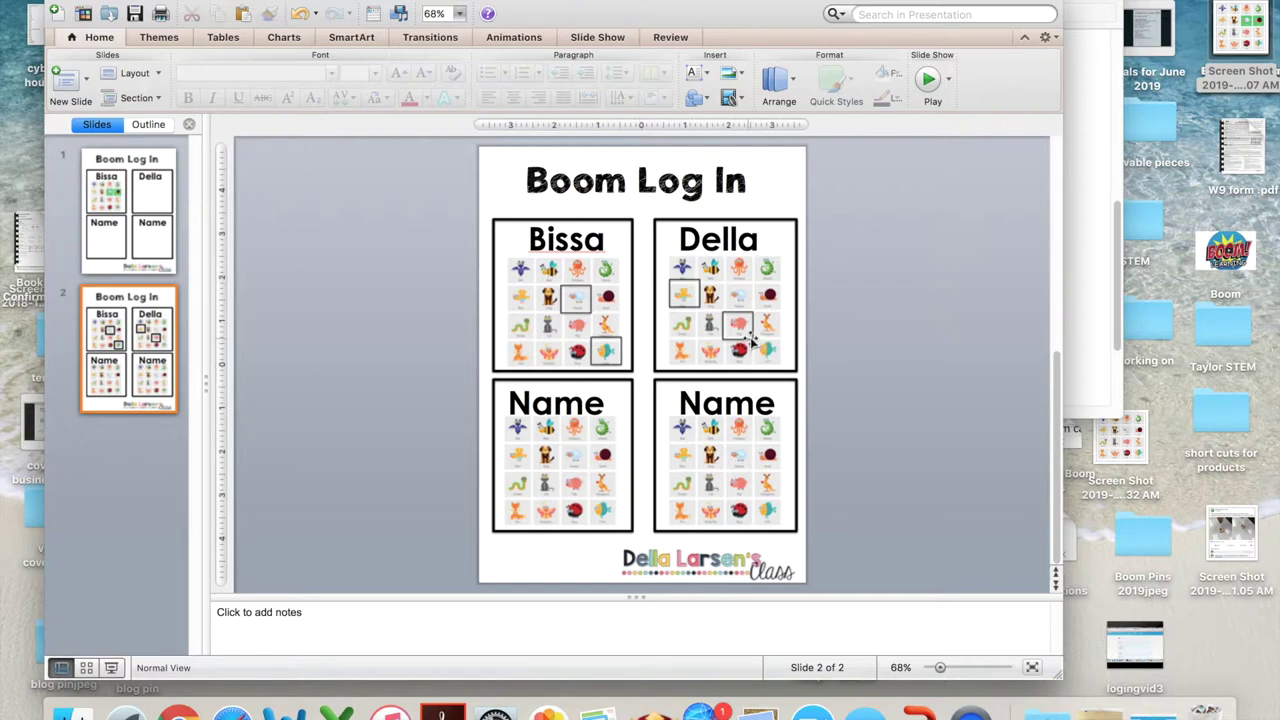
pyautogui.click(95, 222)
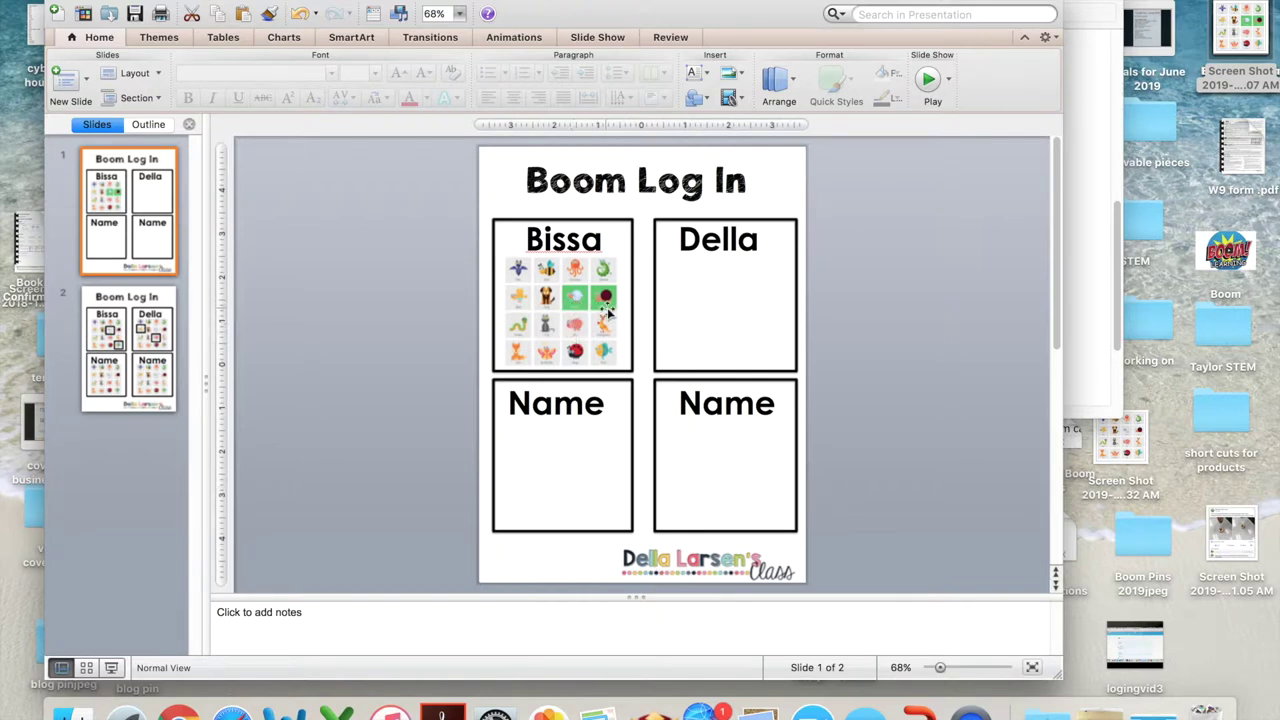
pyautogui.click(140, 355)
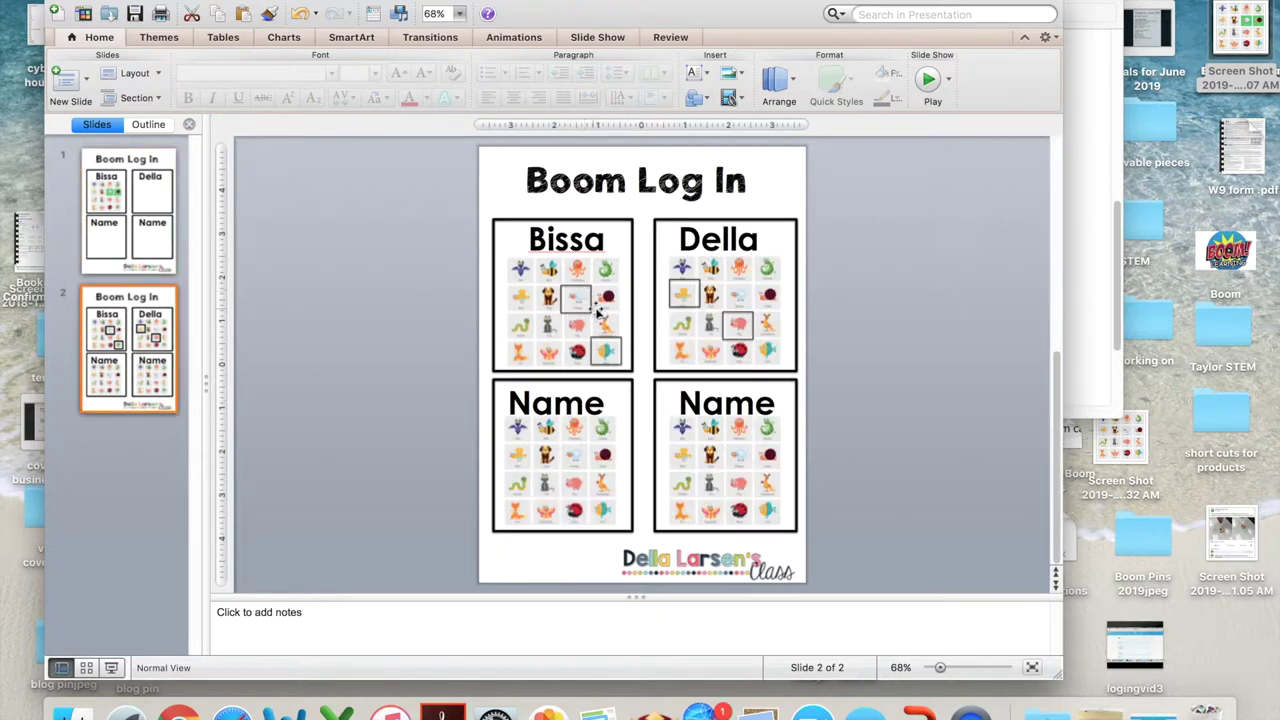